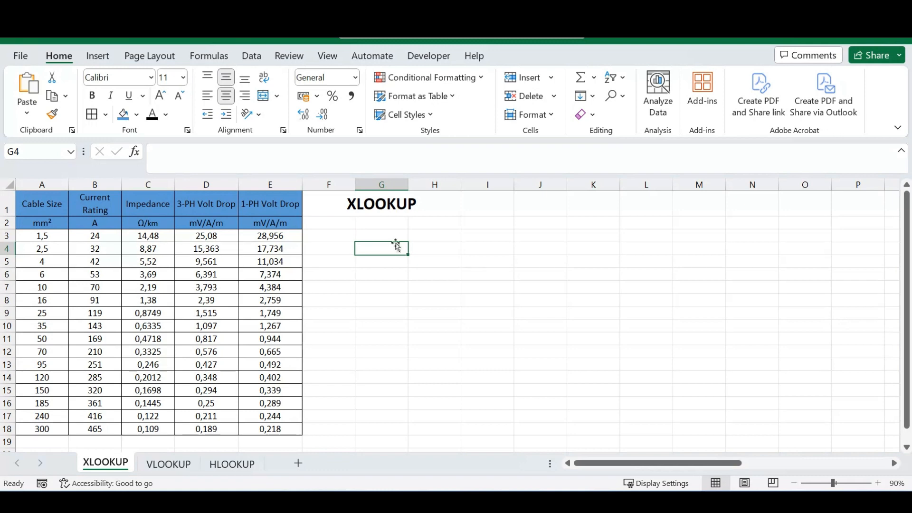
drag(50, 205, 255, 430)
click(425, 297)
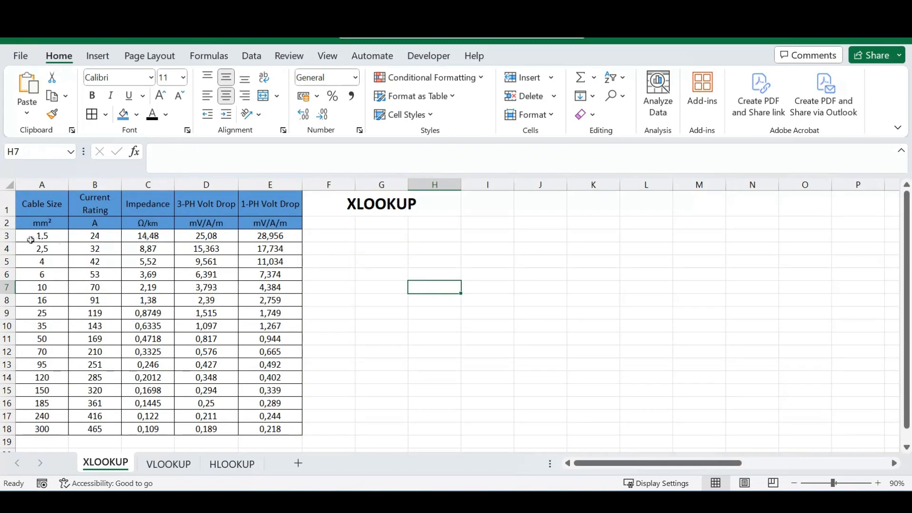
drag(156, 232, 143, 330)
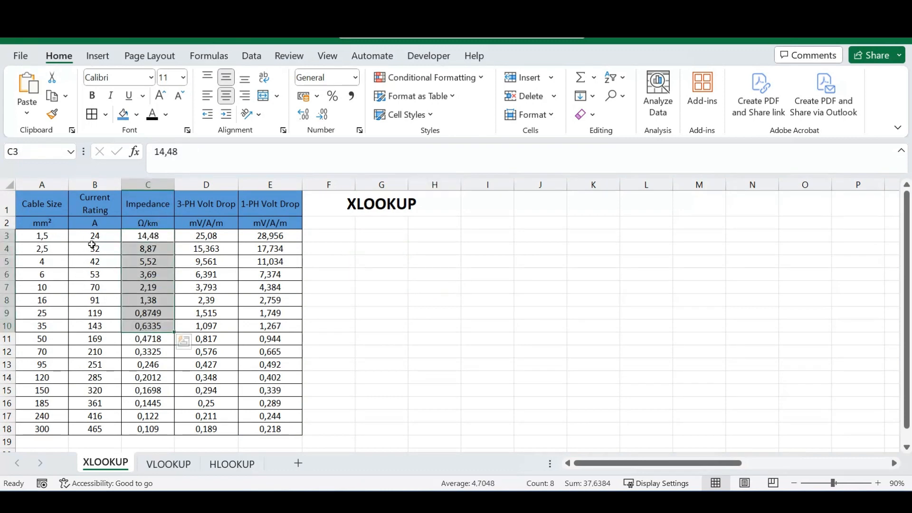
drag(56, 236, 227, 250)
click(395, 283)
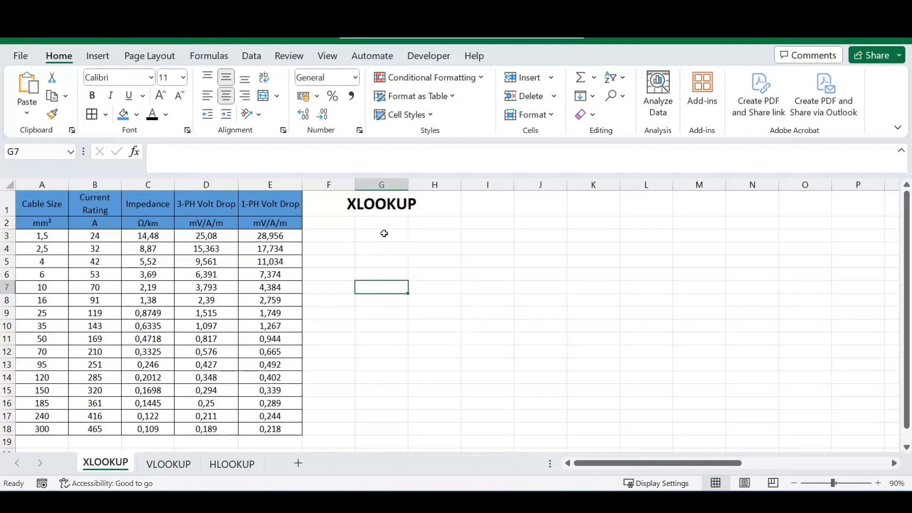
Enter the label "Cable Size" in G3 and the cable size 1,5 in H3
click(385, 234)
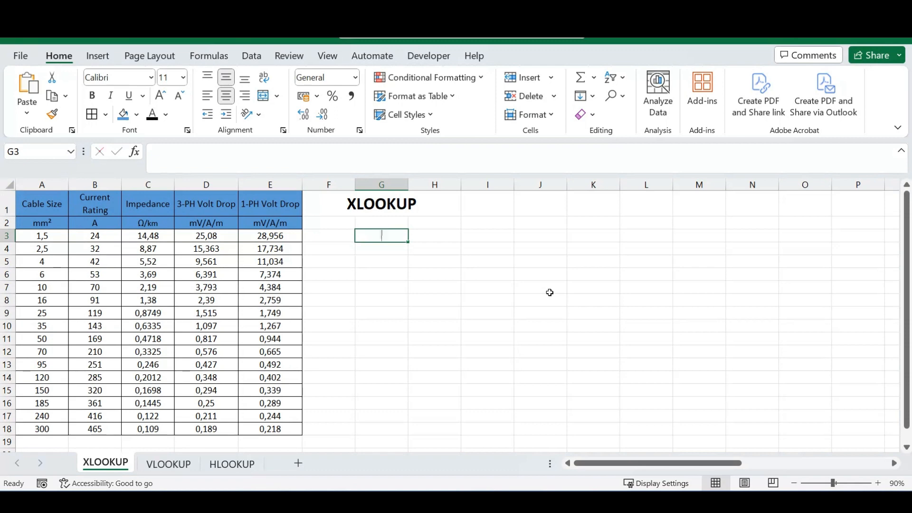
text(Cable Size)
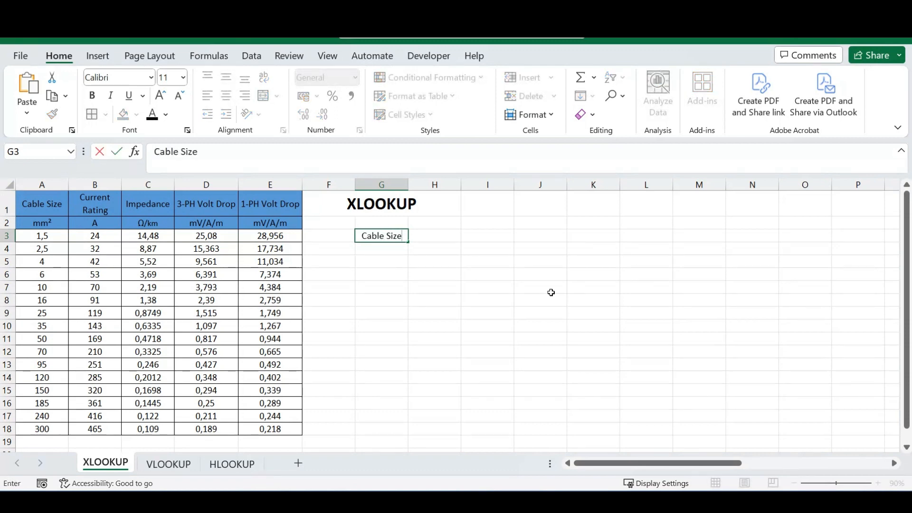
key(Return)
key(Up)
key(Right)
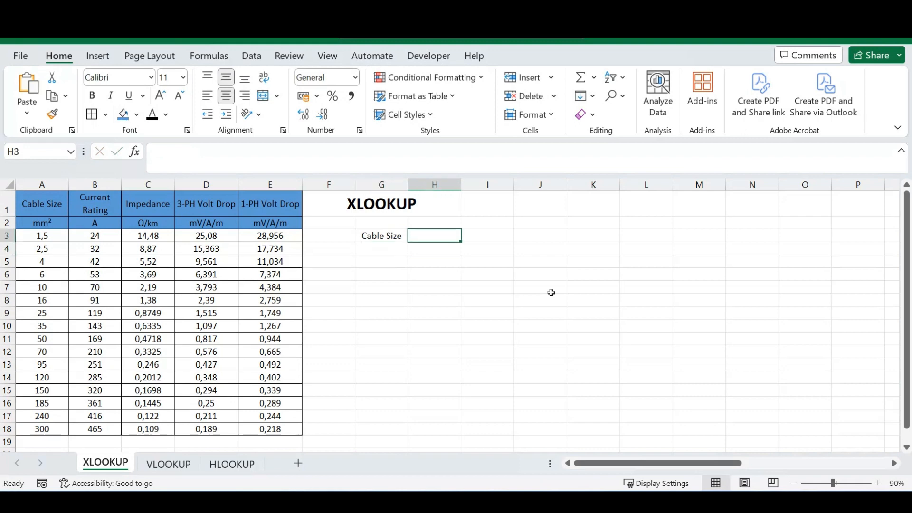
text(1,5)
key(Return)
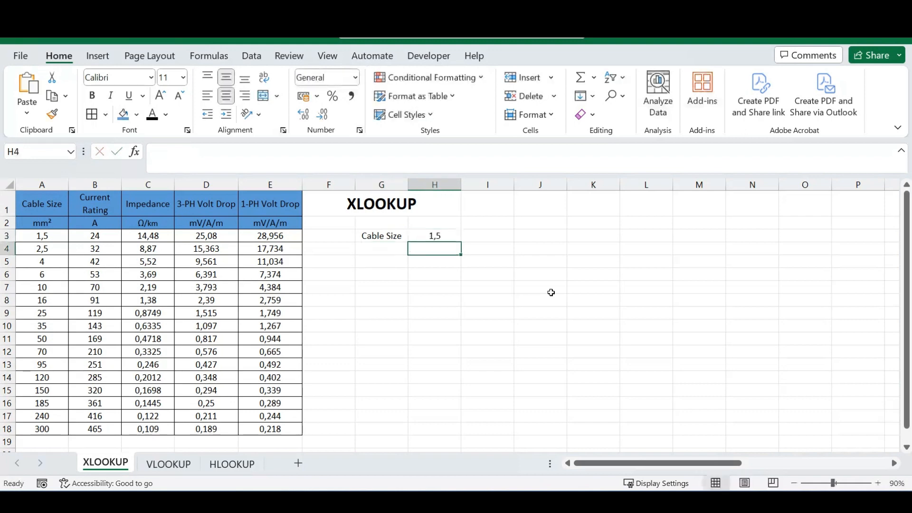
Add the result labels "Impedance" in G5 and "3-ph" in G6
key(Left)
key(Down)
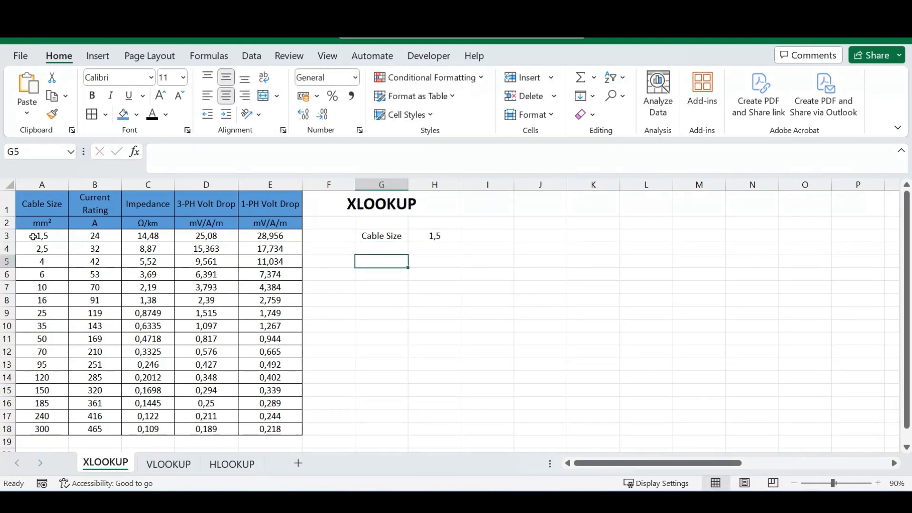
drag(50, 236, 261, 237)
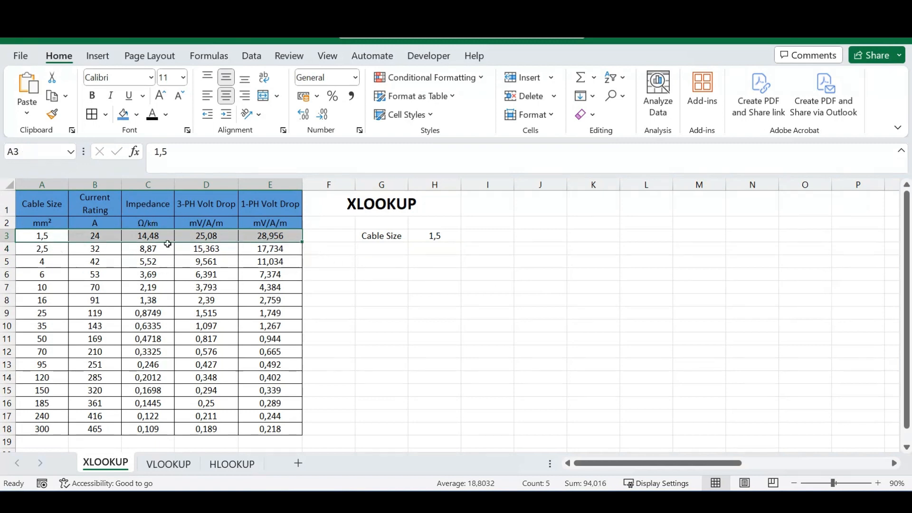
click(386, 260)
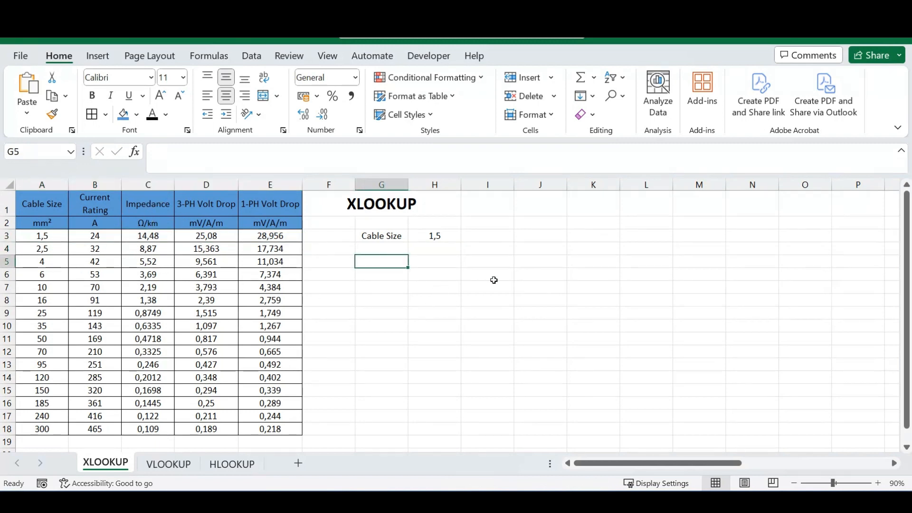
text(Impedance)
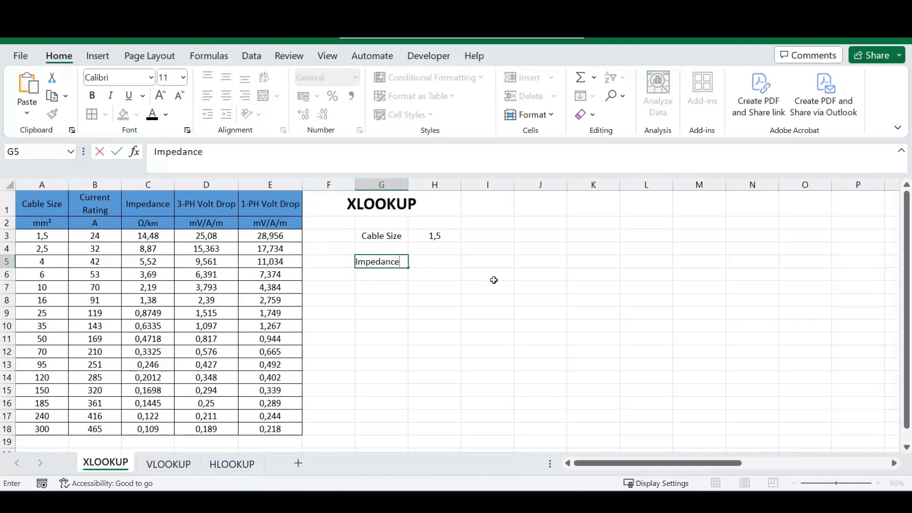
key(Return)
text(3-)
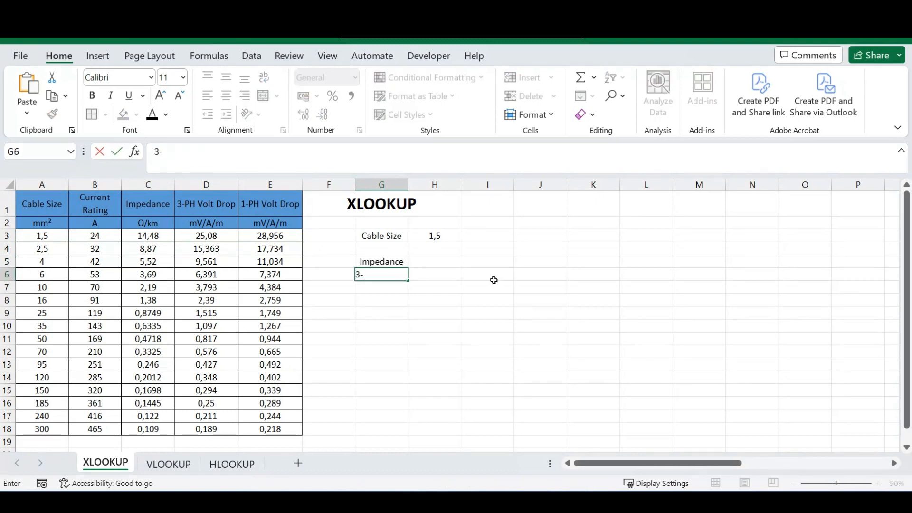
text(ph)
key(Return)
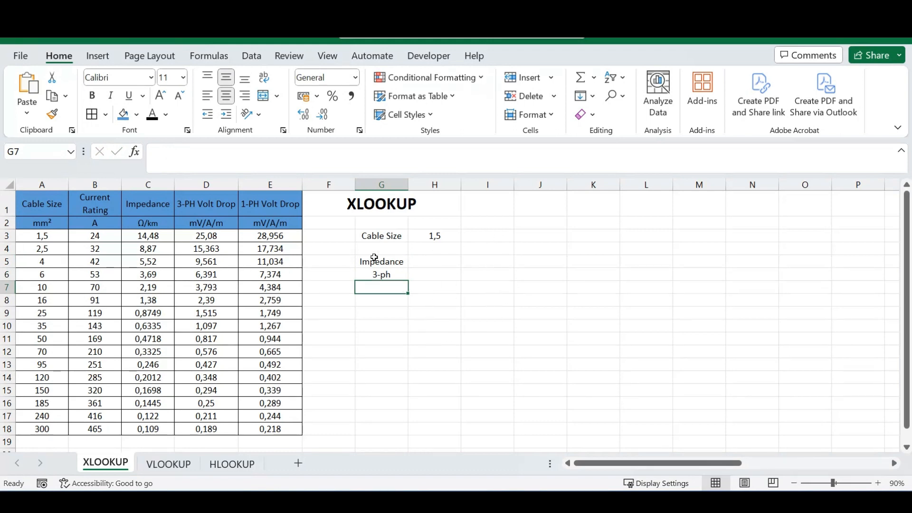
Start an XLOOKUP formula in H5 beside the Impedance label, with H3 as the lookup value
click(426, 262)
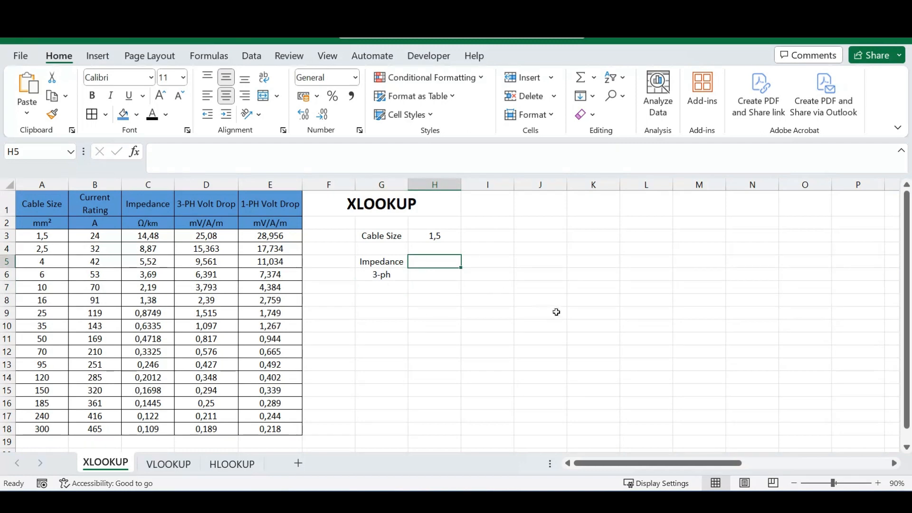
text(=)
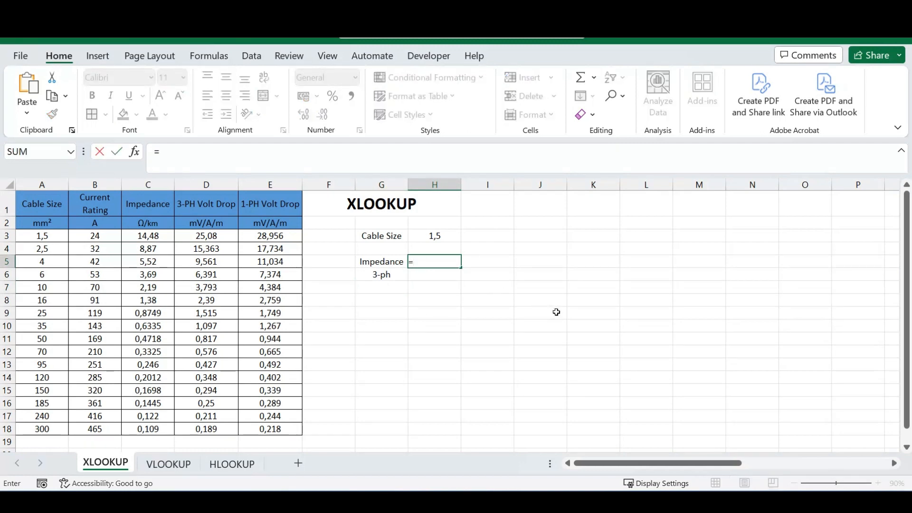
text(xlookup)
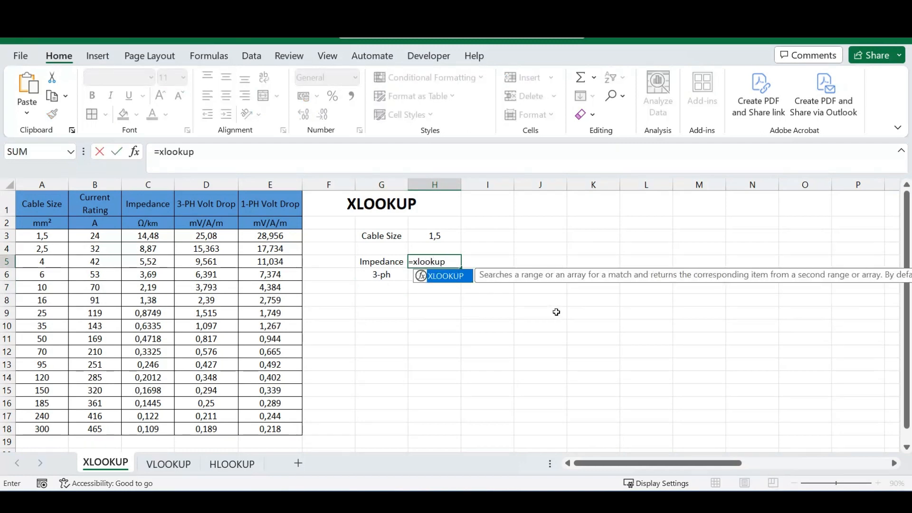
text(()
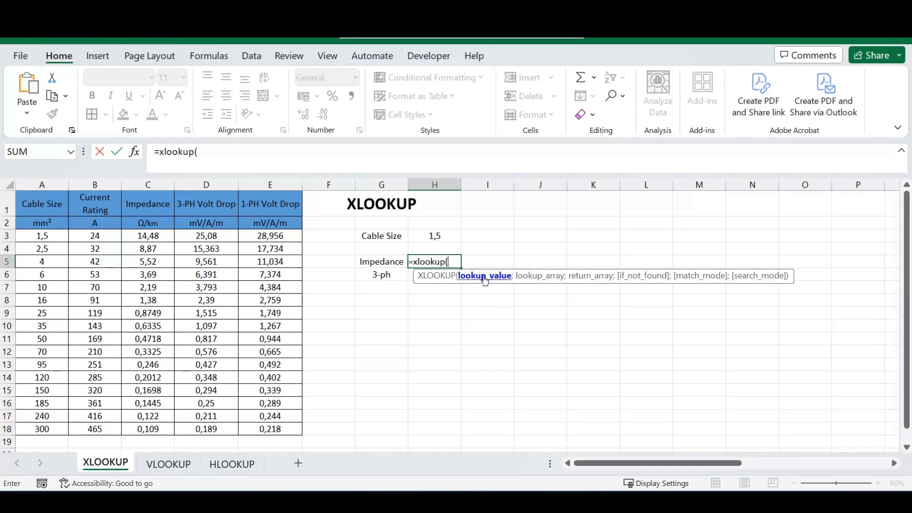
click(437, 236)
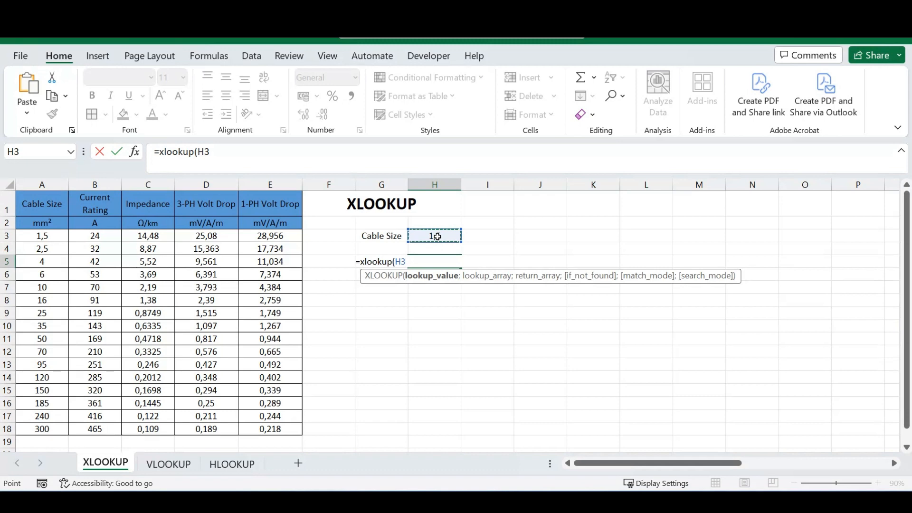
key(BackSpace)
key(BackSpace)
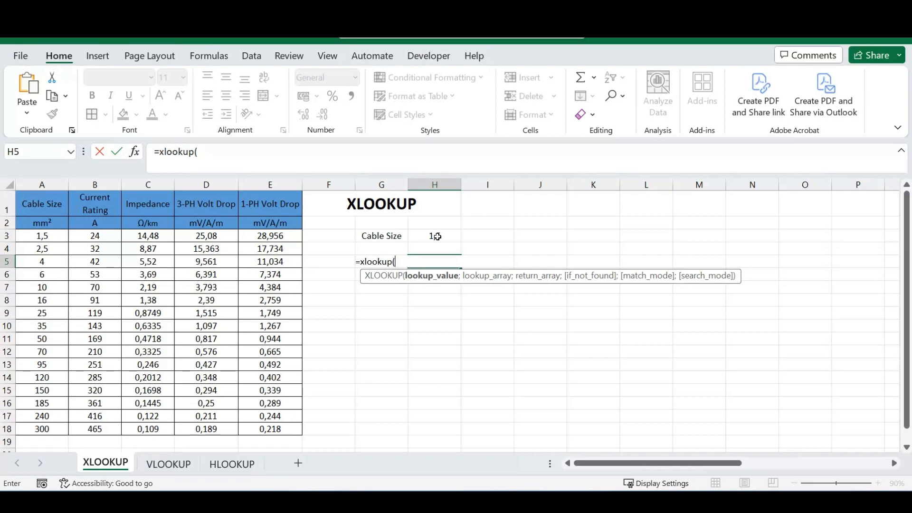
text(h3)
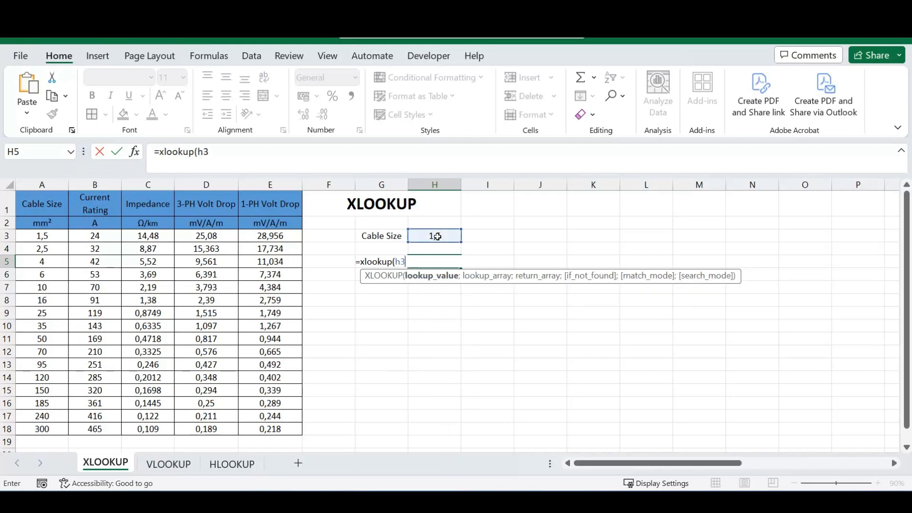
Complete the XLOOKUP formula with lookup array A3:A18 and return array C3:C18, leaving out the optional arguments
text(;)
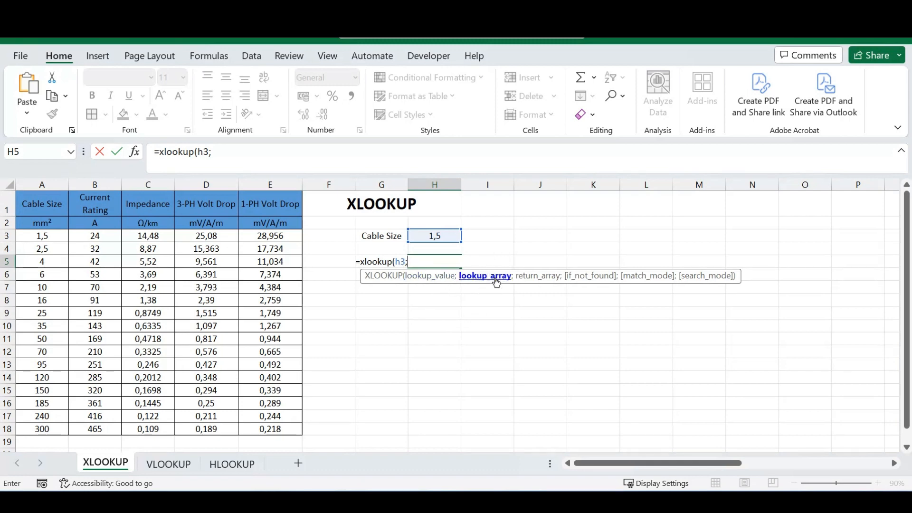
drag(45, 236, 51, 427)
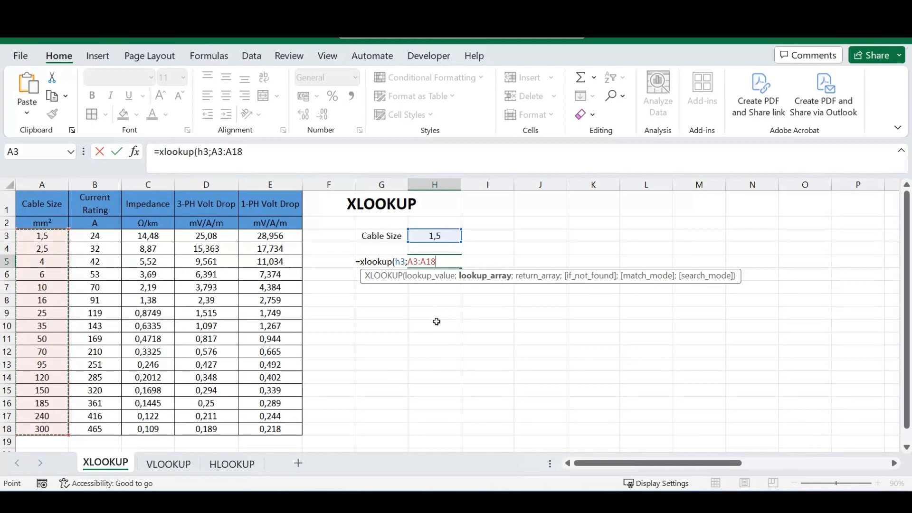
text(;)
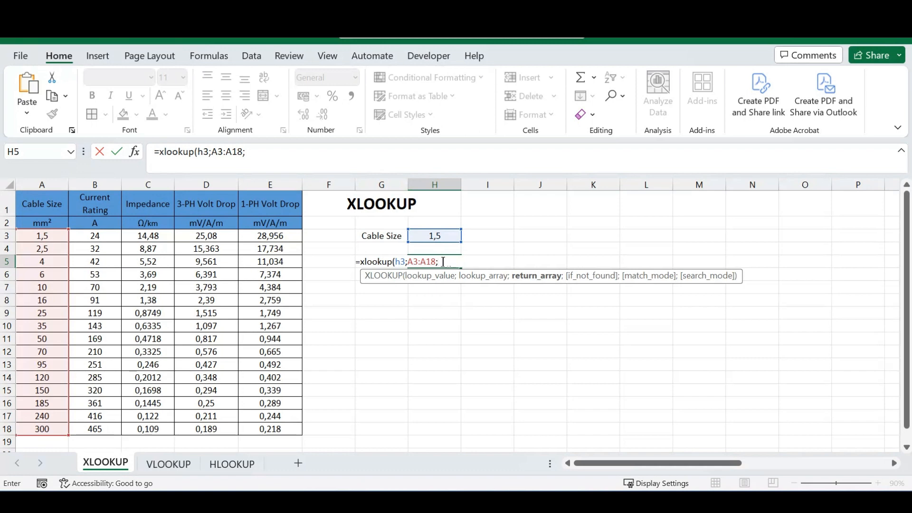
click(149, 236)
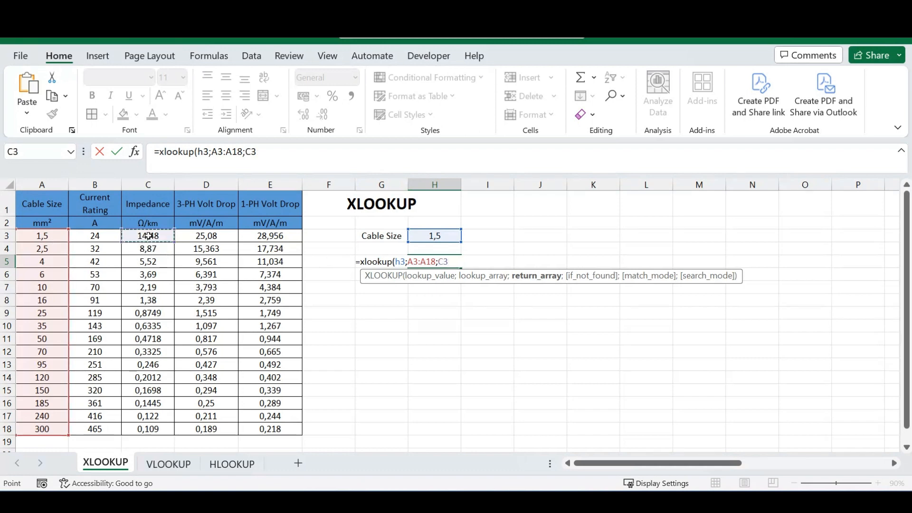
drag(149, 235, 143, 424)
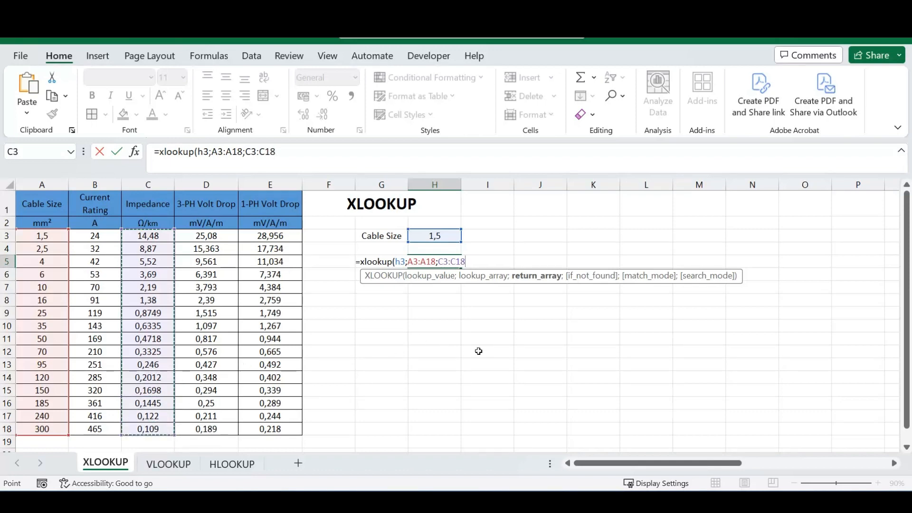
text(;)
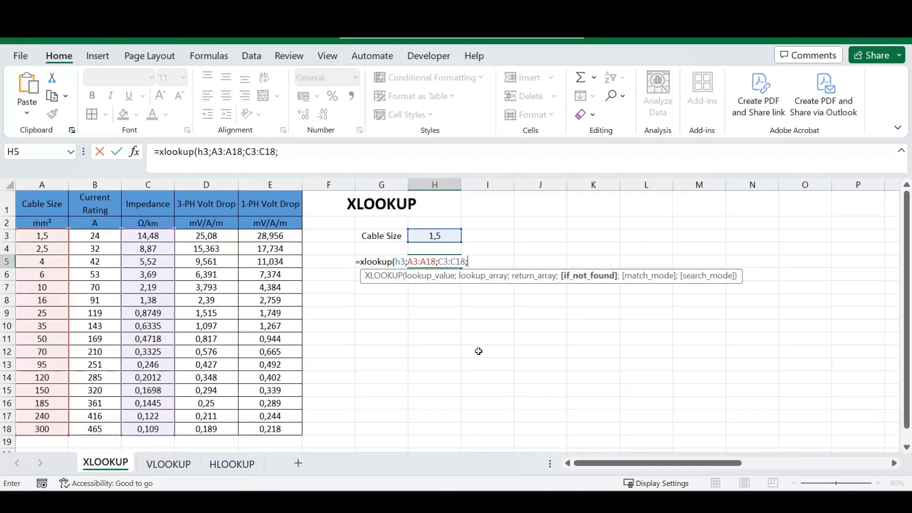
key(BackSpace)
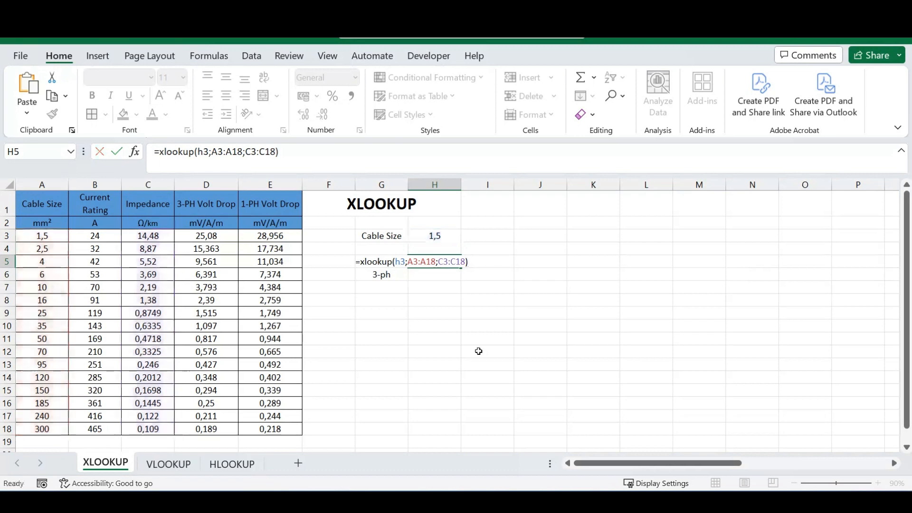
key(Return)
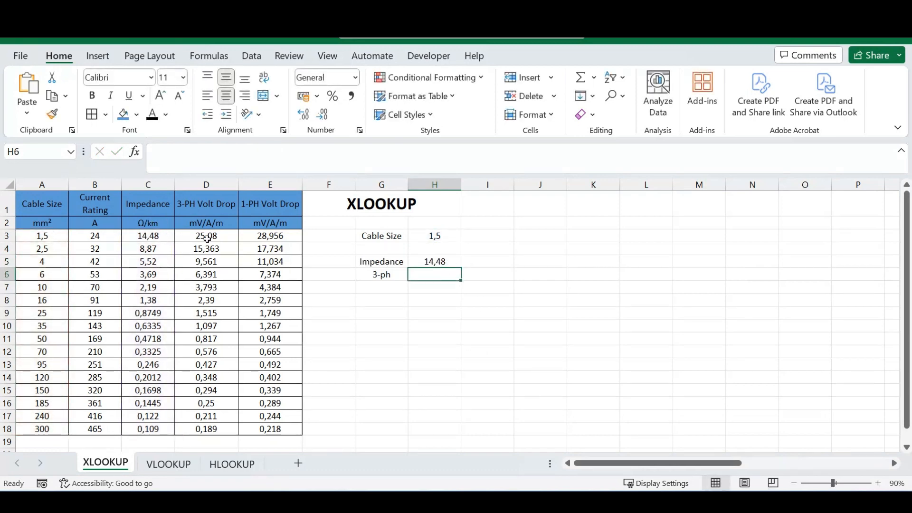
Test the impedance lookup by setting the cable size in H3 to 6
click(435, 235)
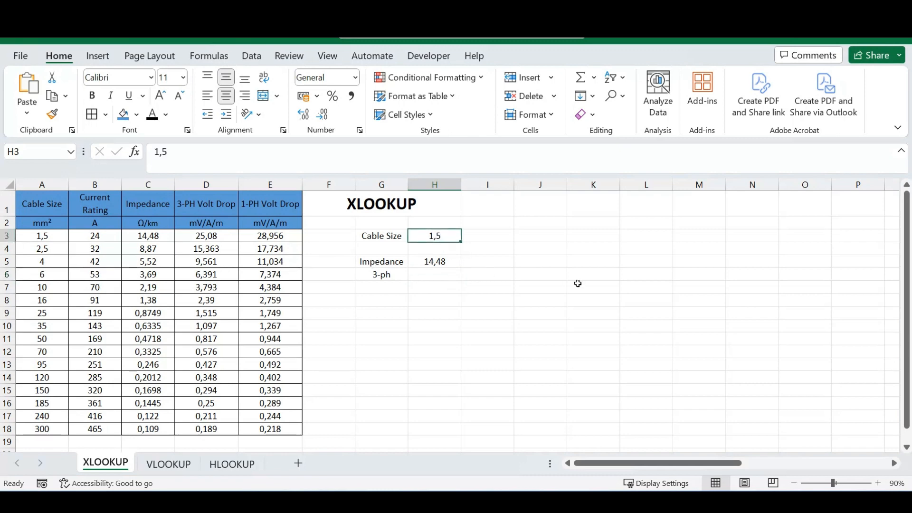
text(6)
key(Return)
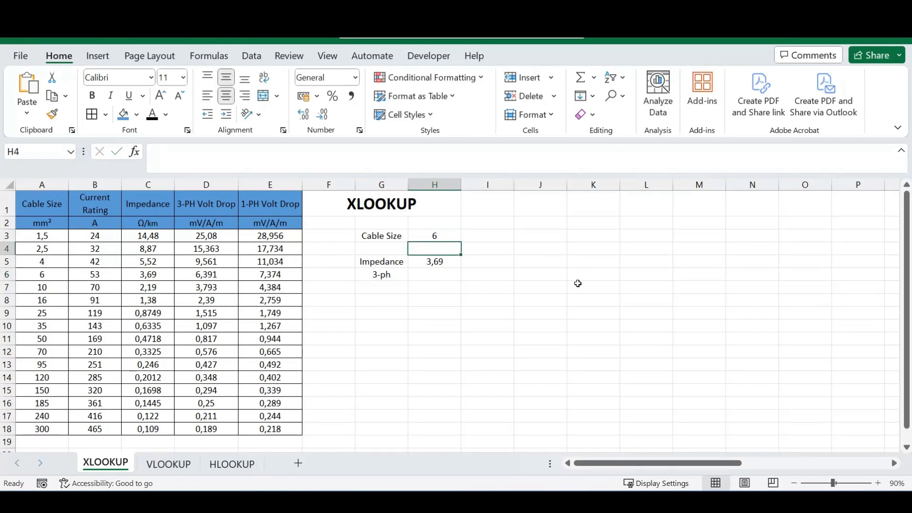
text(300)
key(Return)
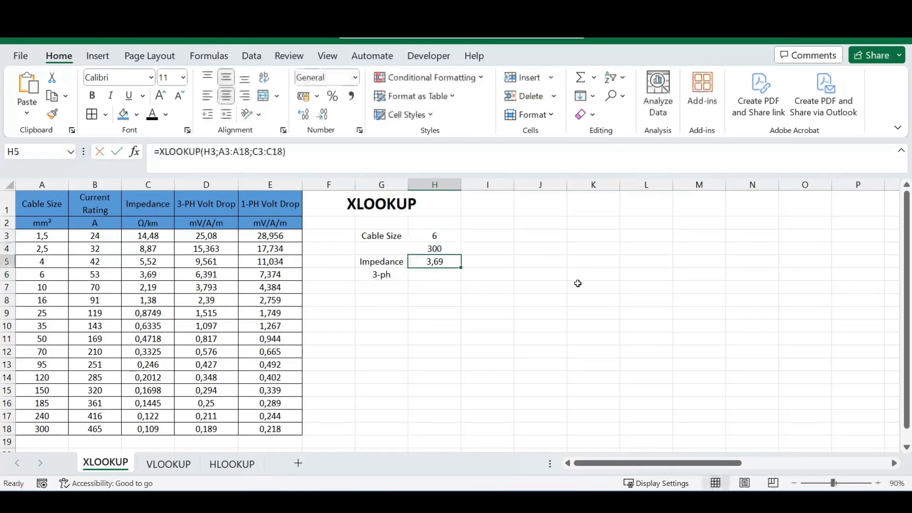
click(457, 250)
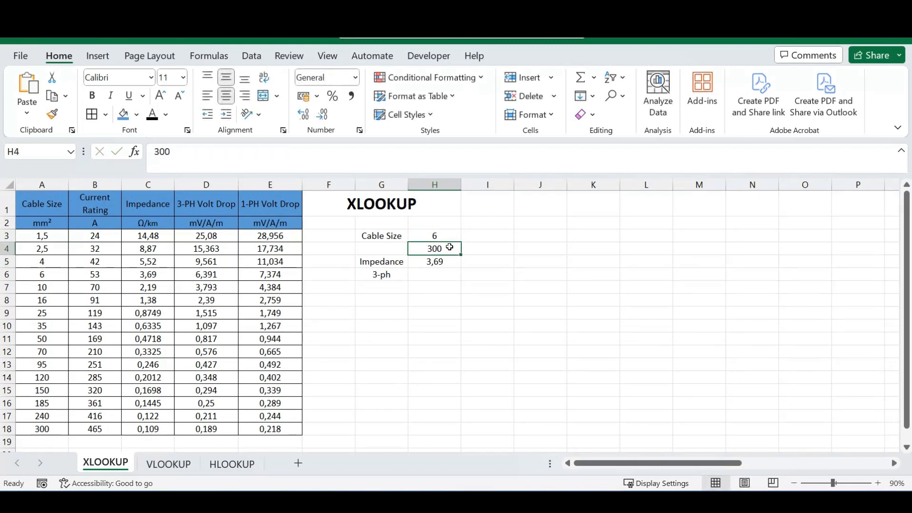
key(Delete)
Set the cable size in H3 to 300 and select the table's impedance values C3:C18 to compare
click(444, 234)
text(300)
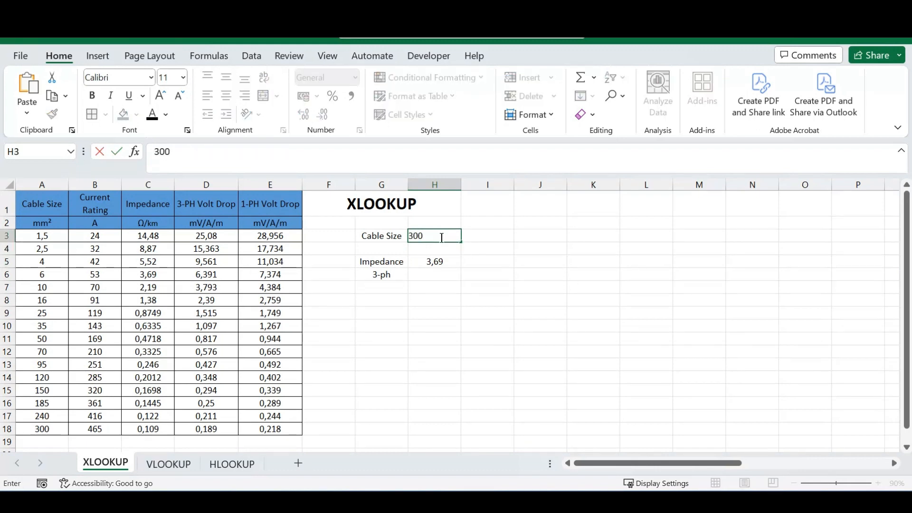
key(Return)
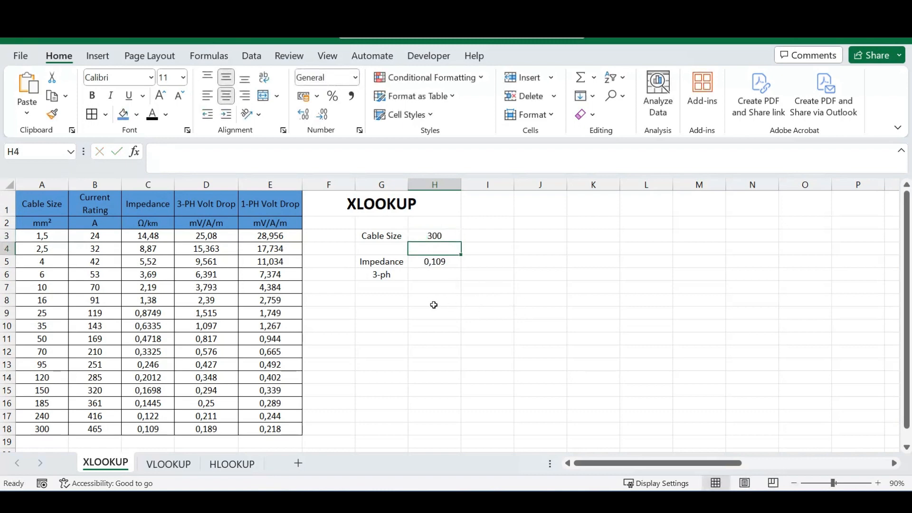
drag(149, 237, 140, 430)
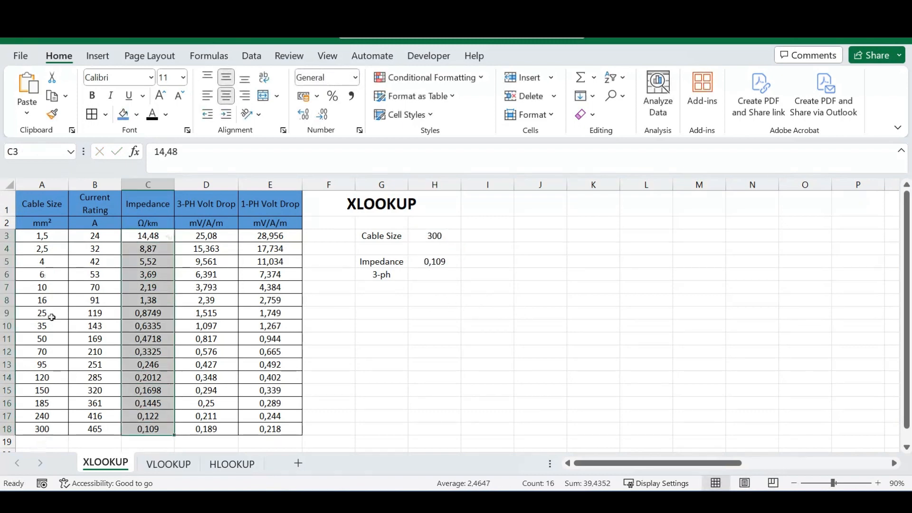
Start an XLOOKUP formula in H6 beside the 3-ph label, with H3 as the lookup value
click(491, 299)
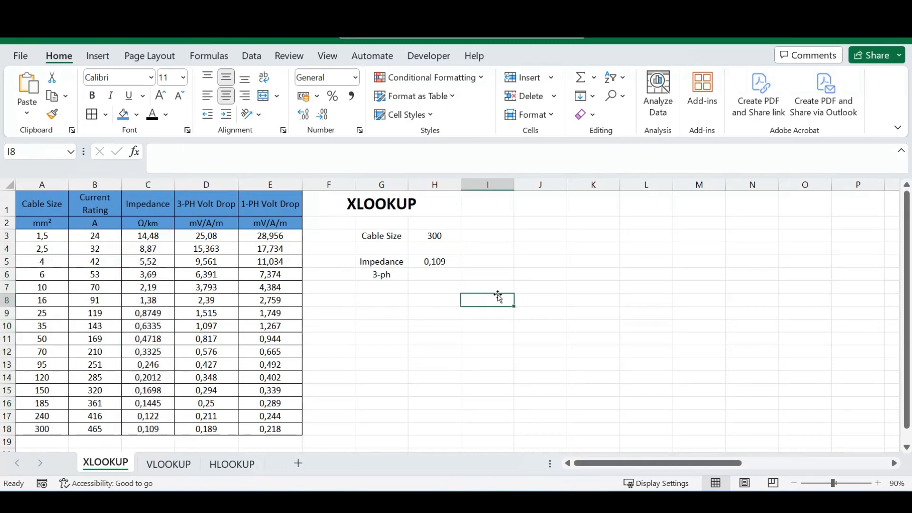
click(427, 275)
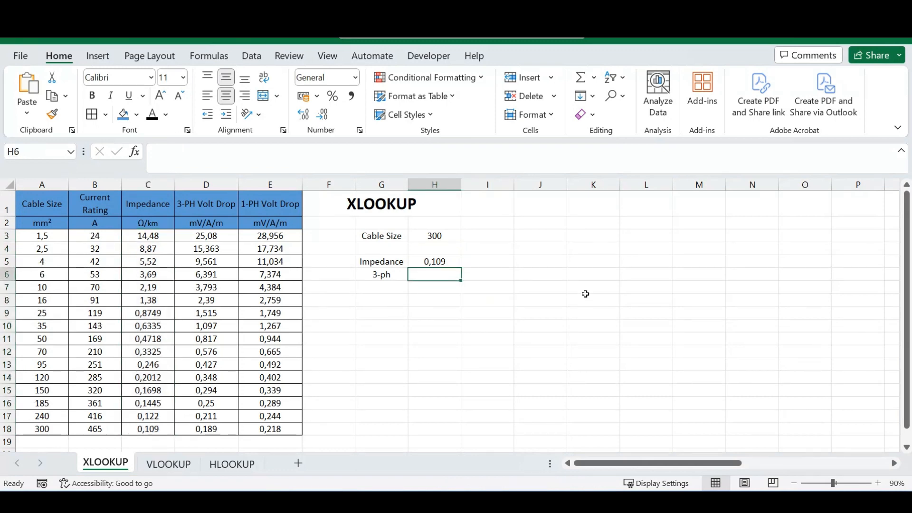
text(=xloo)
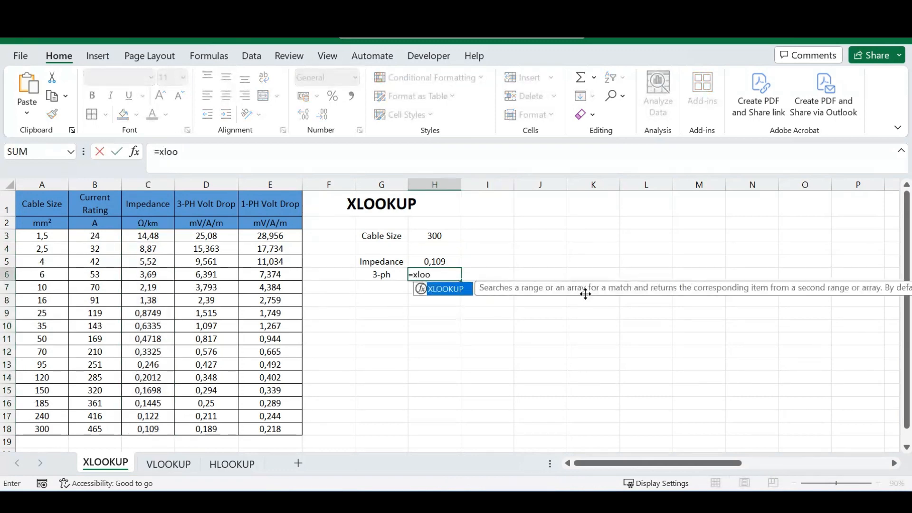
text(kup()
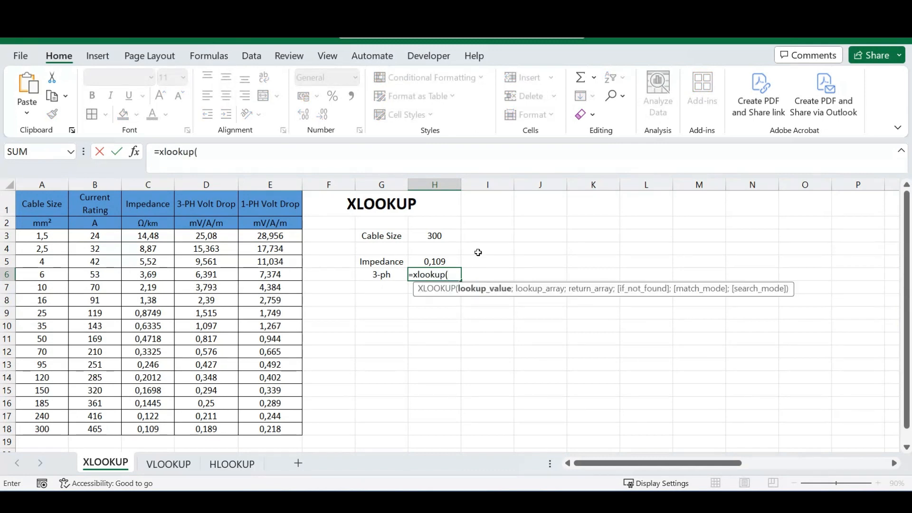
click(442, 236)
text(;)
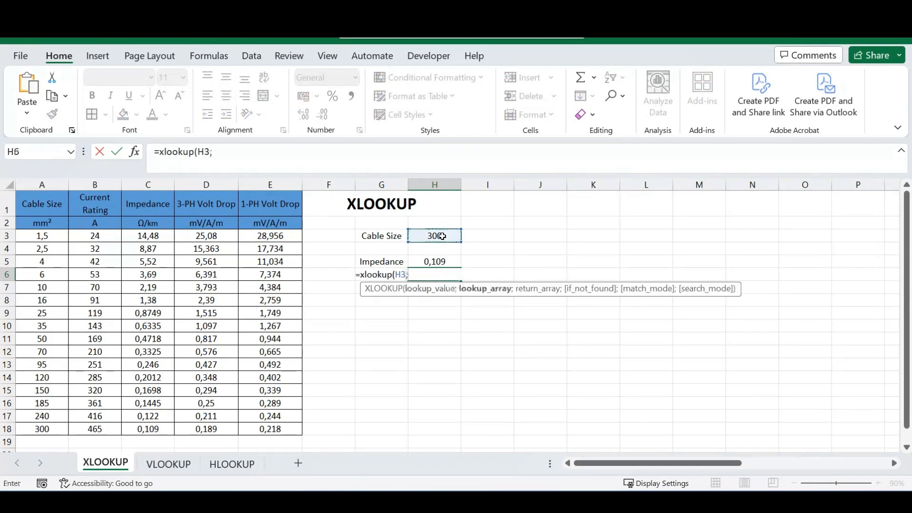
Complete the H6 formula with lookup array A3:A18, return array C3:C18 and "No Data" as the if-not-found text
drag(41, 236, 39, 430)
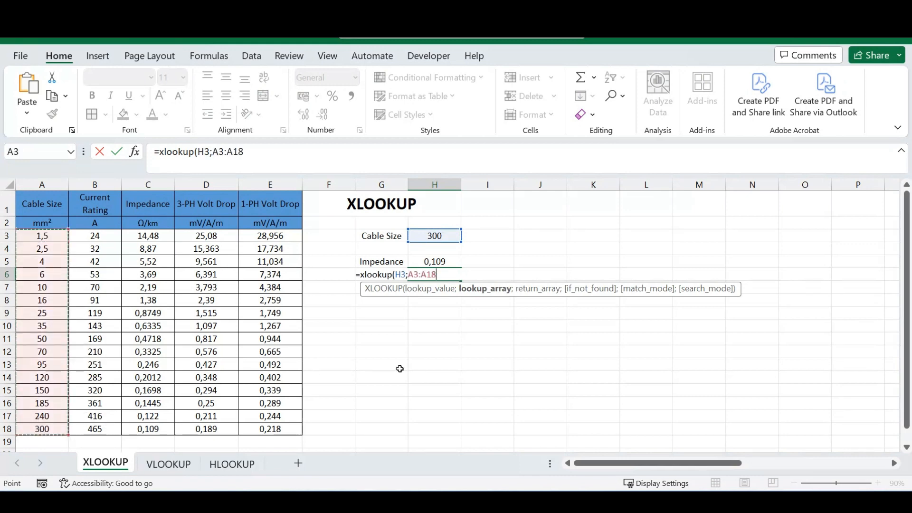
text(;)
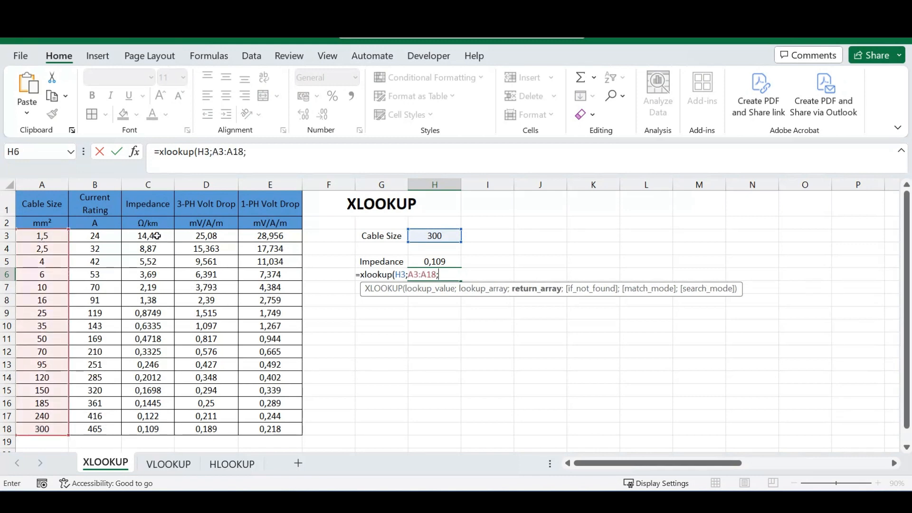
drag(157, 236, 141, 423)
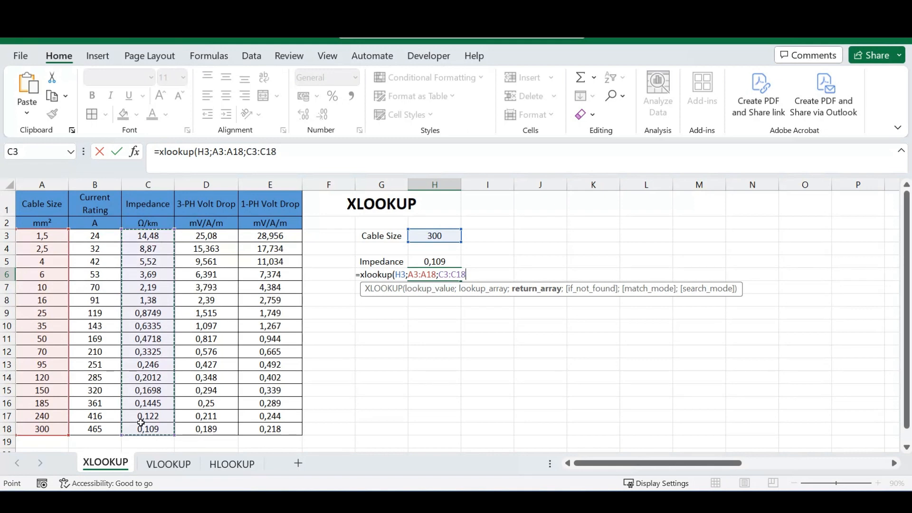
text(;)
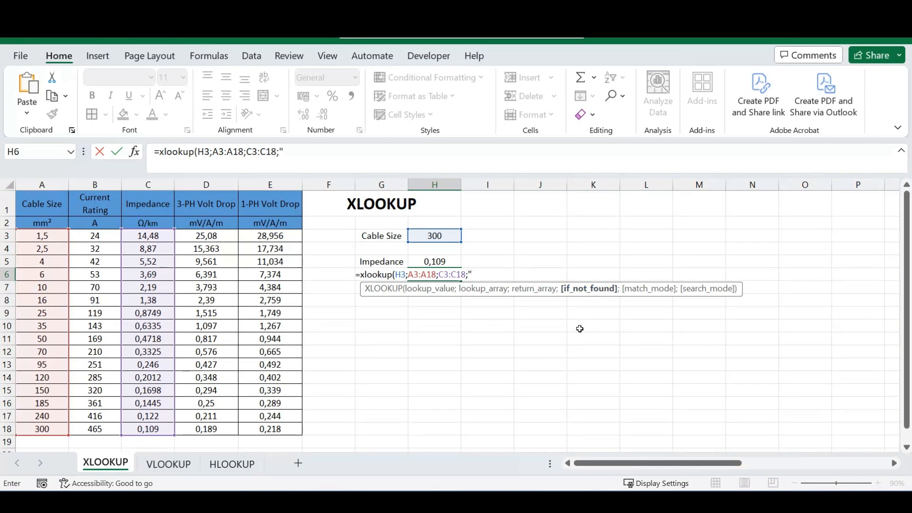
text(No Data"))
key(Return)
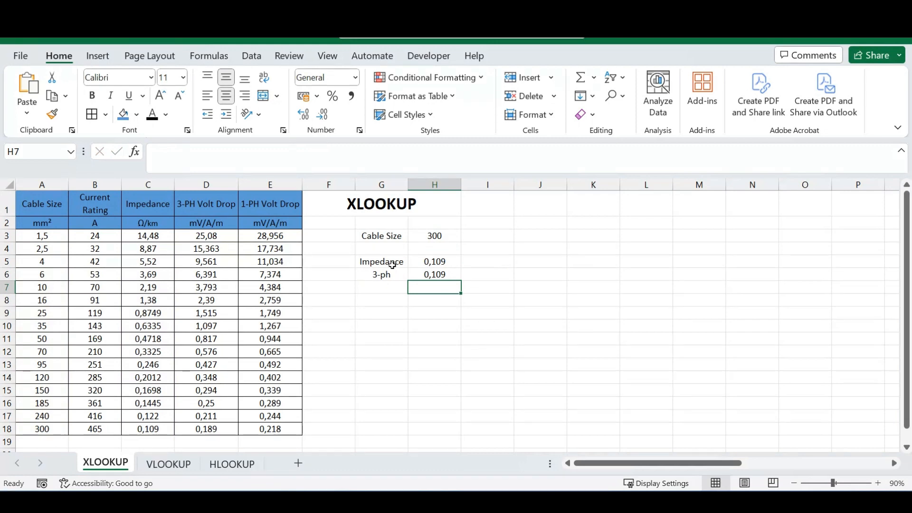
Change the return array of the H6 formula to the 3-phase volt drop values D3:D18
click(448, 275)
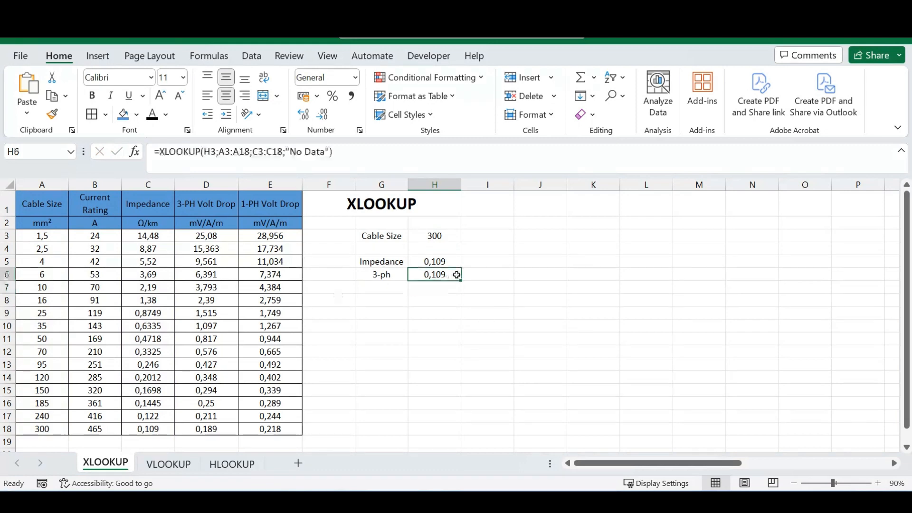
click(352, 151)
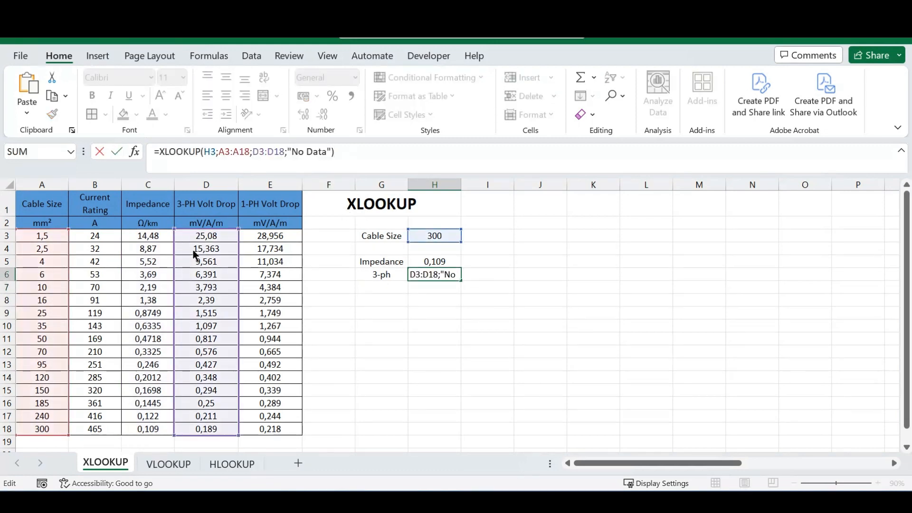
drag(174, 251, 193, 249)
key(Return)
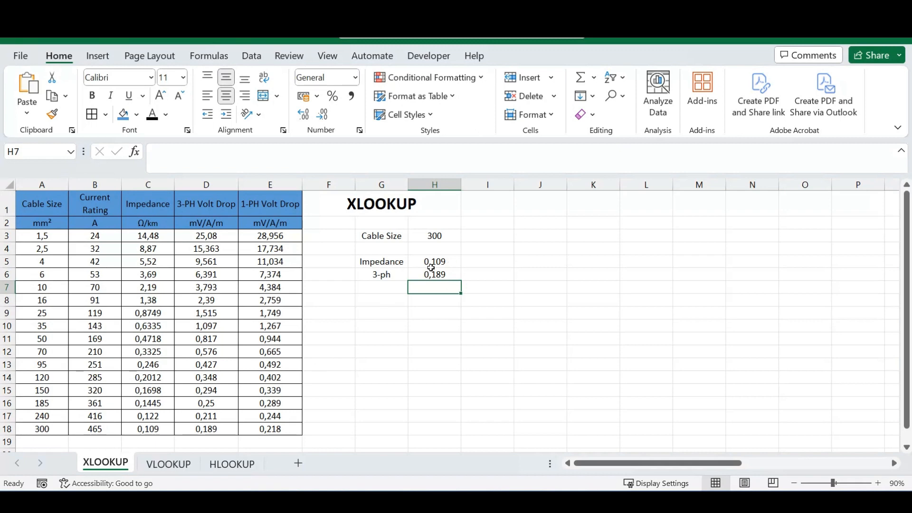
Test both lookups with a cable size missing from the table by setting H3 to 32
click(438, 235)
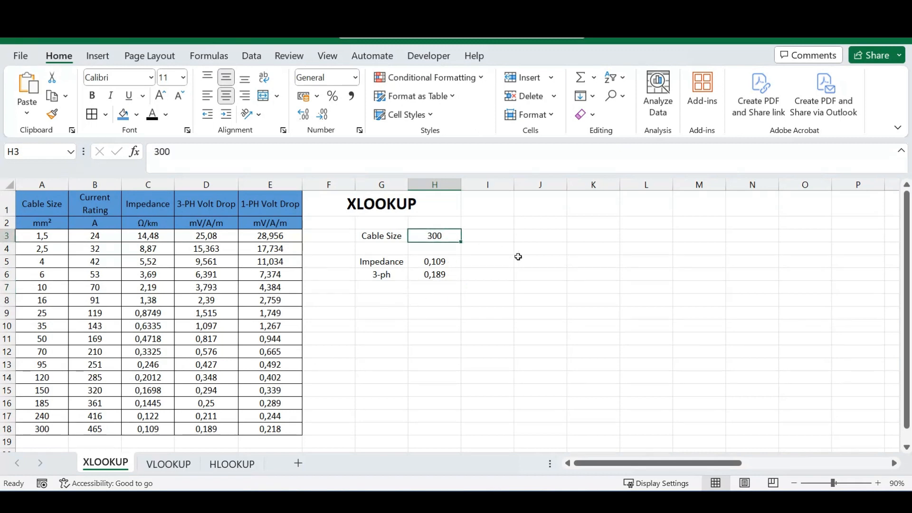
text(32)
key(Return)
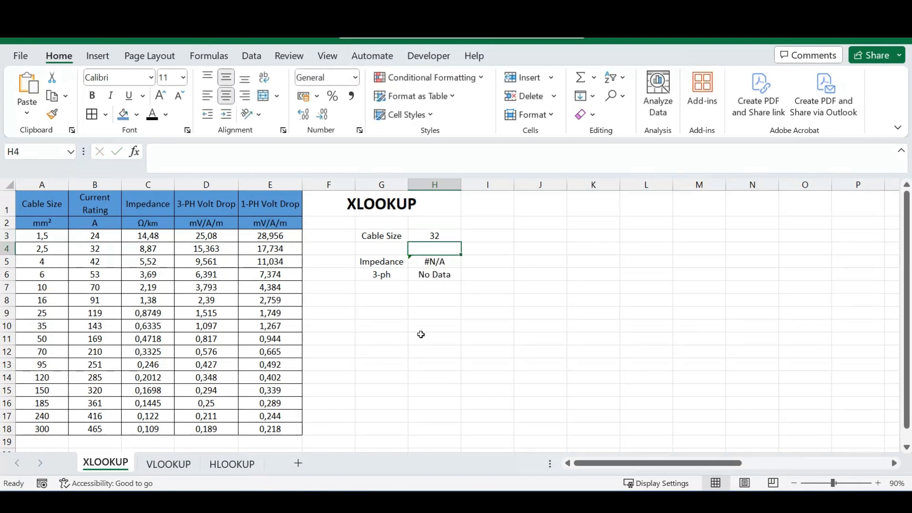
click(491, 277)
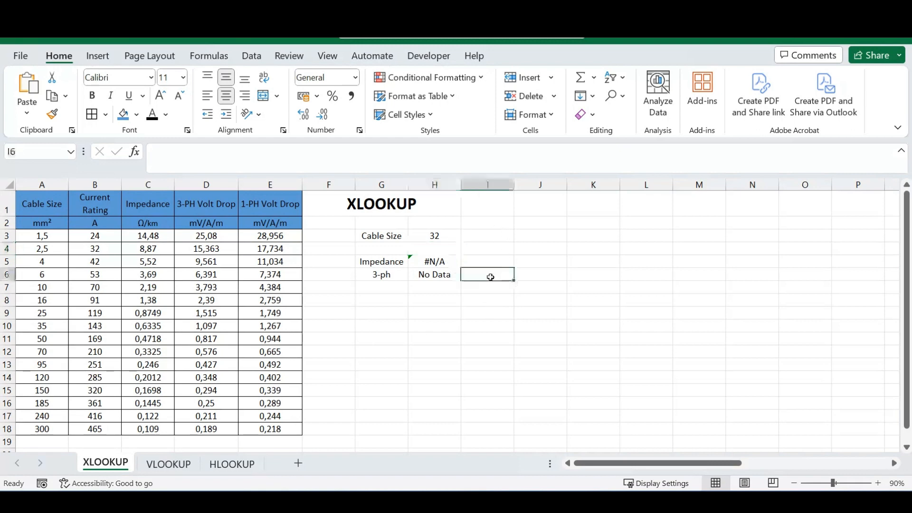
Compare the XLOOKUP formulas in H5 and H6, examining the if-not-found argument in each
click(447, 274)
click(494, 274)
click(443, 262)
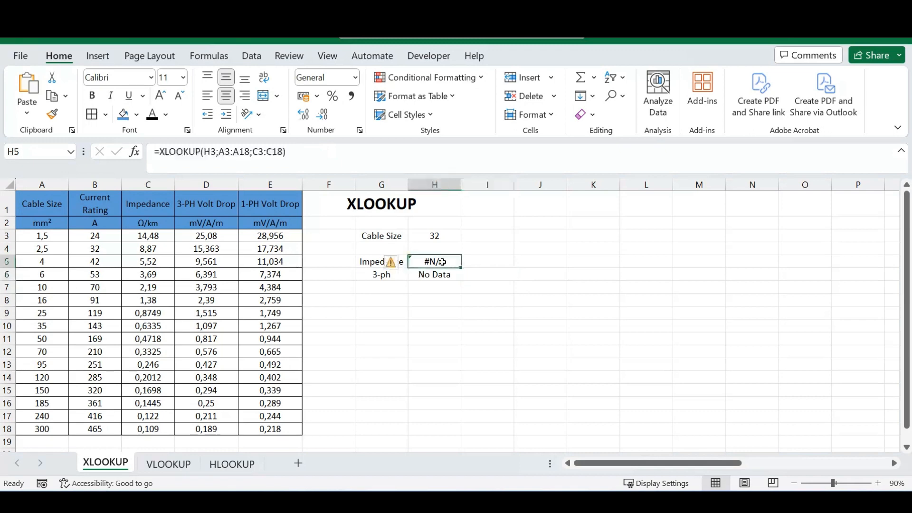
click(304, 149)
click(283, 153)
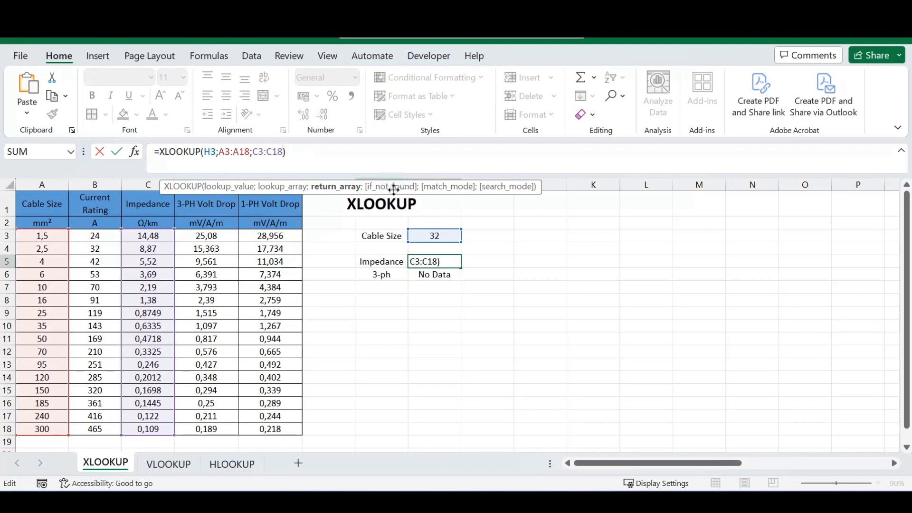
key(Return)
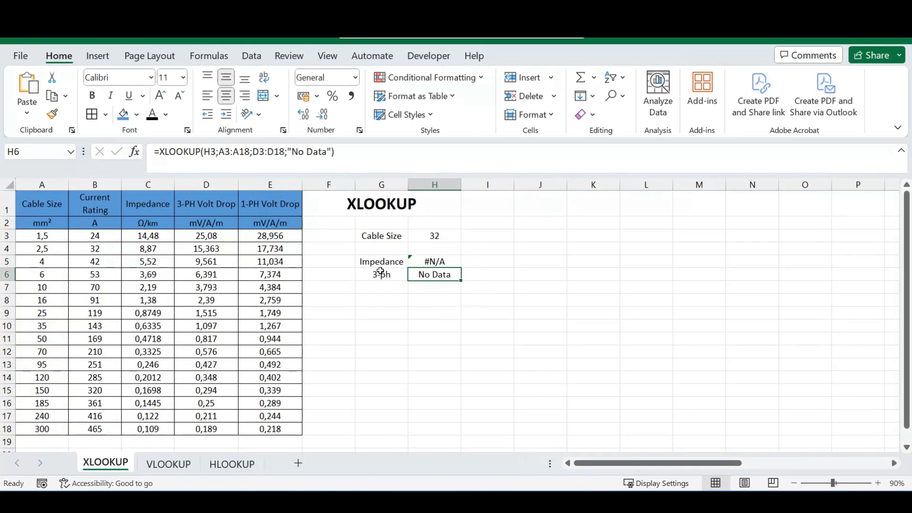
click(359, 153)
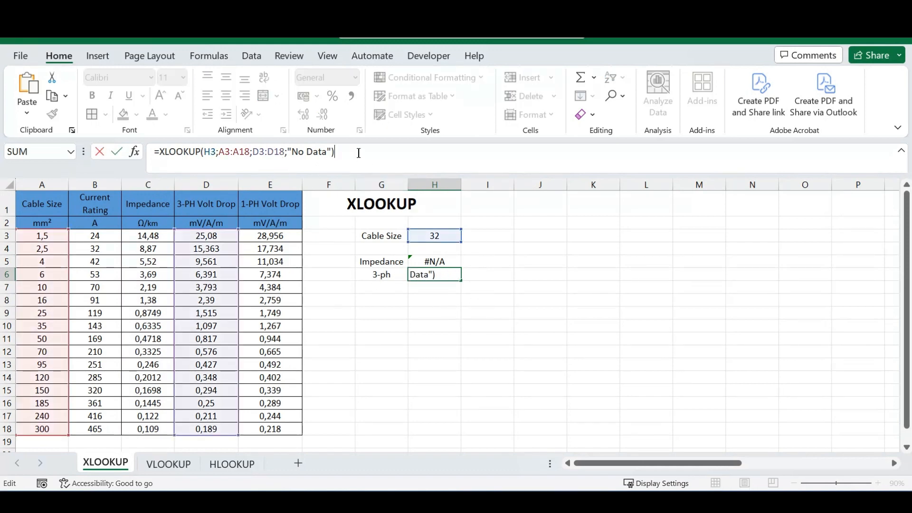
click(307, 152)
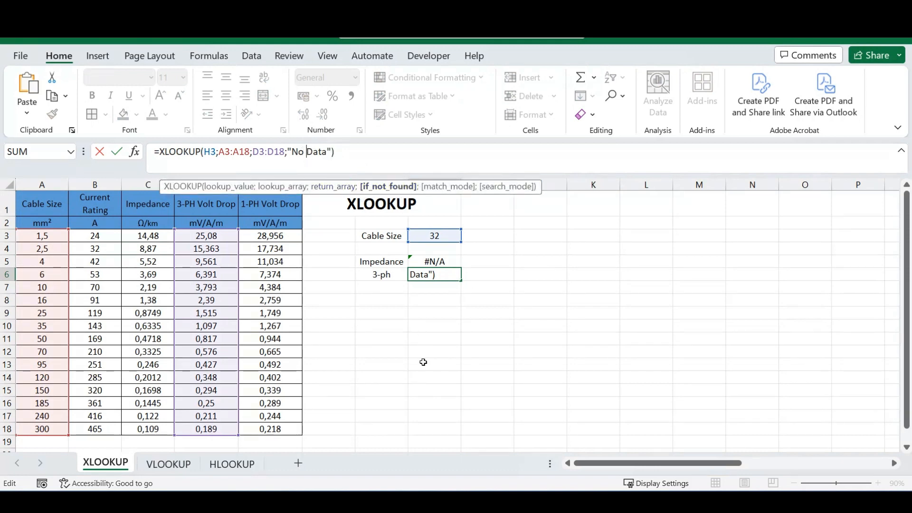
key(Return)
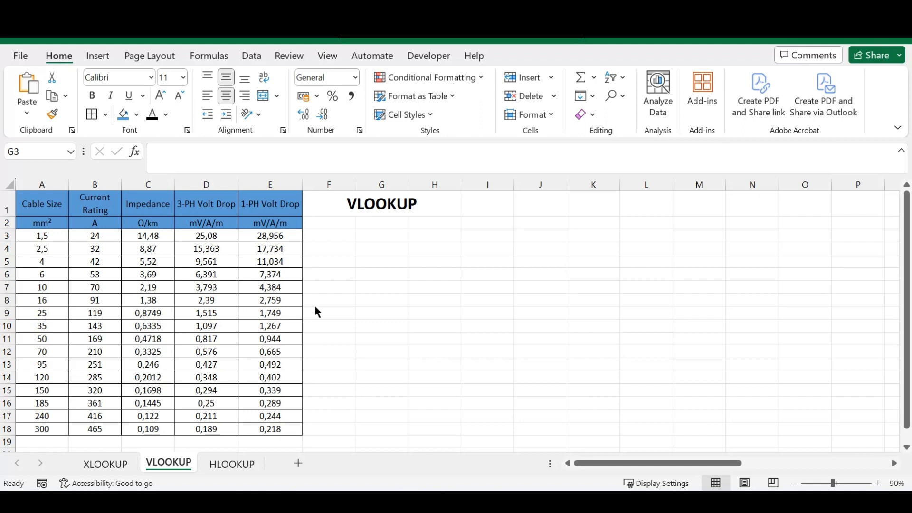
On the VLOOKUP sheet, label G3 "Cable Size" and enter 1,5 as the size in H3
click(379, 236)
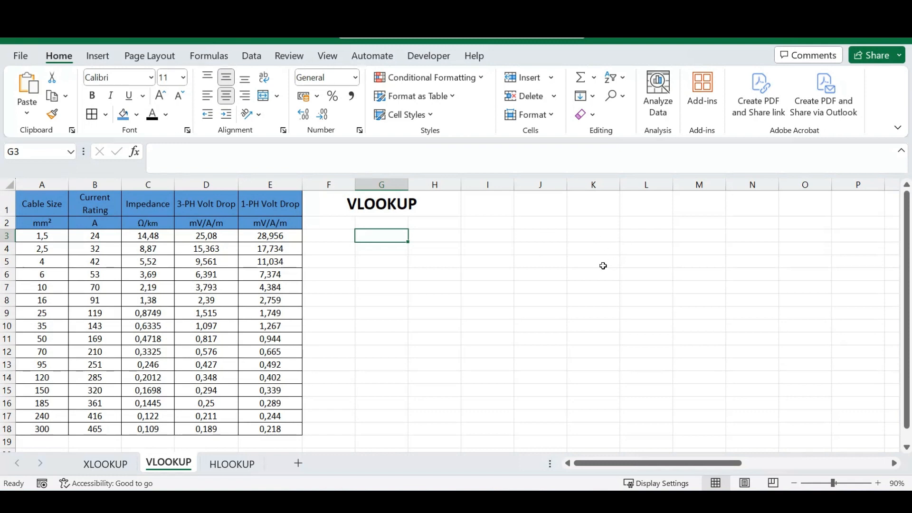
text(Cable)
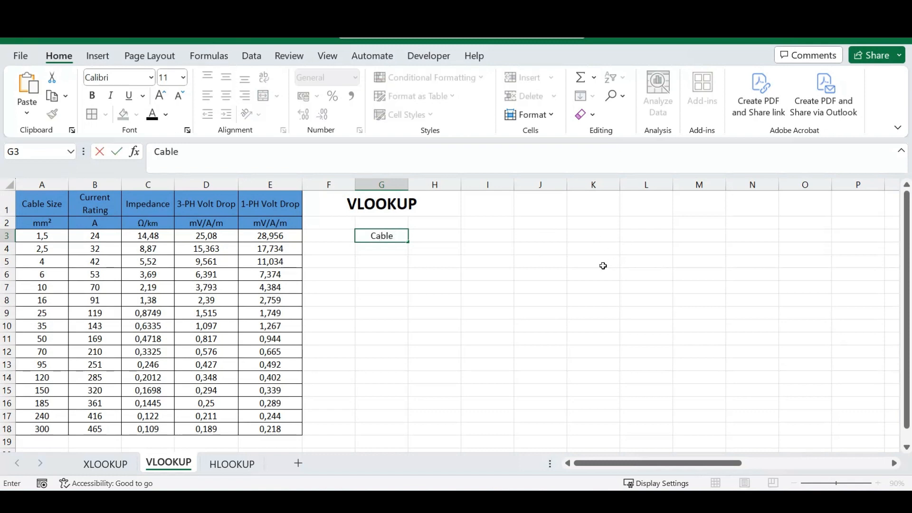
text( Size)
key(Return)
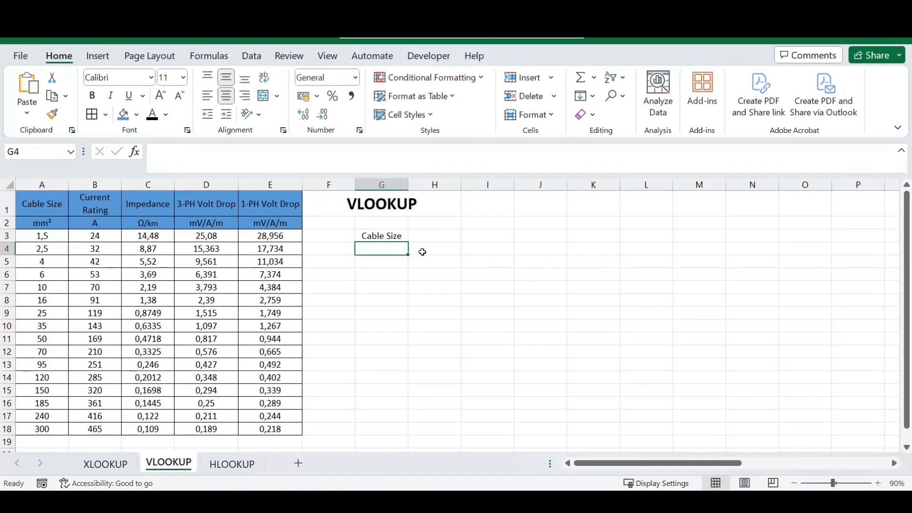
click(429, 235)
text(1,5)
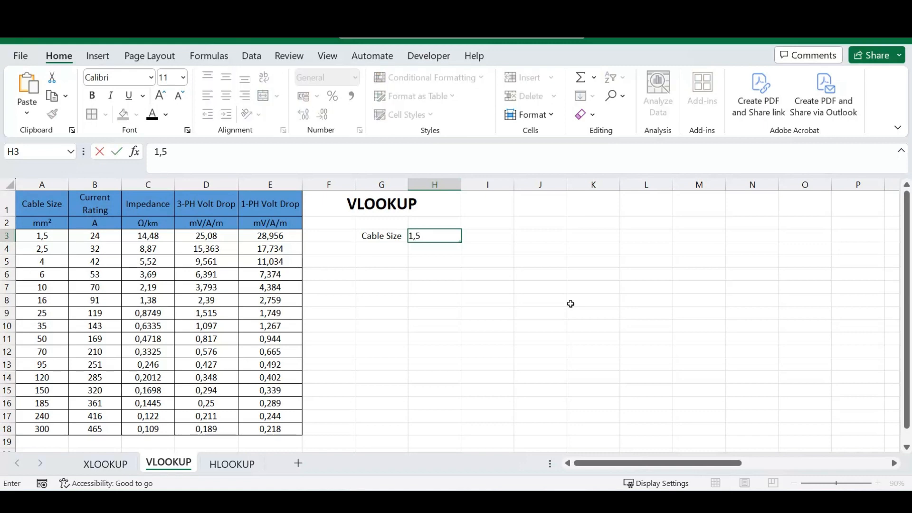
key(Return)
Label G5 "Current Rating" for the value that the cable size lookup returns
click(379, 264)
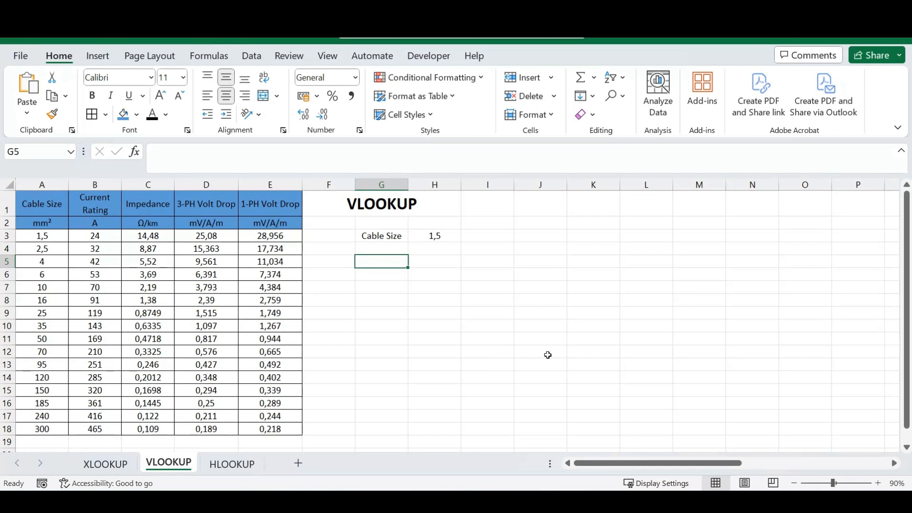
text(Curr)
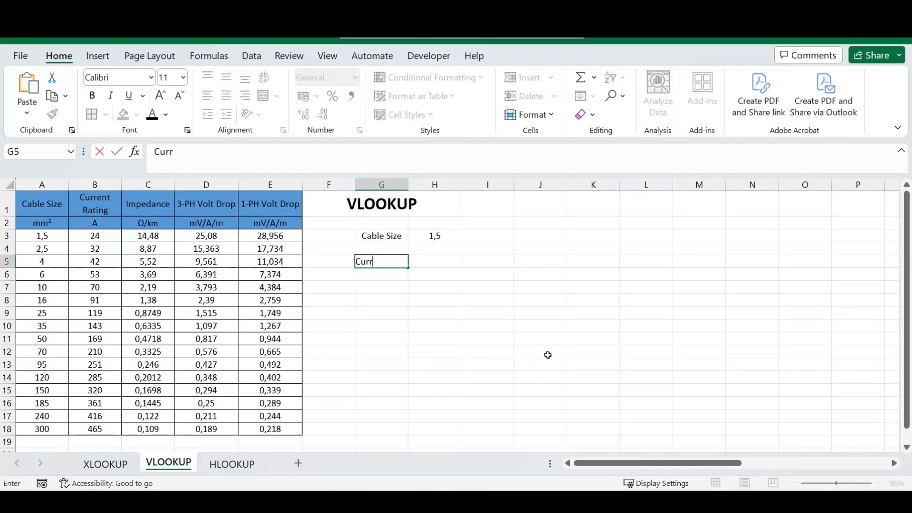
text(ent Rating)
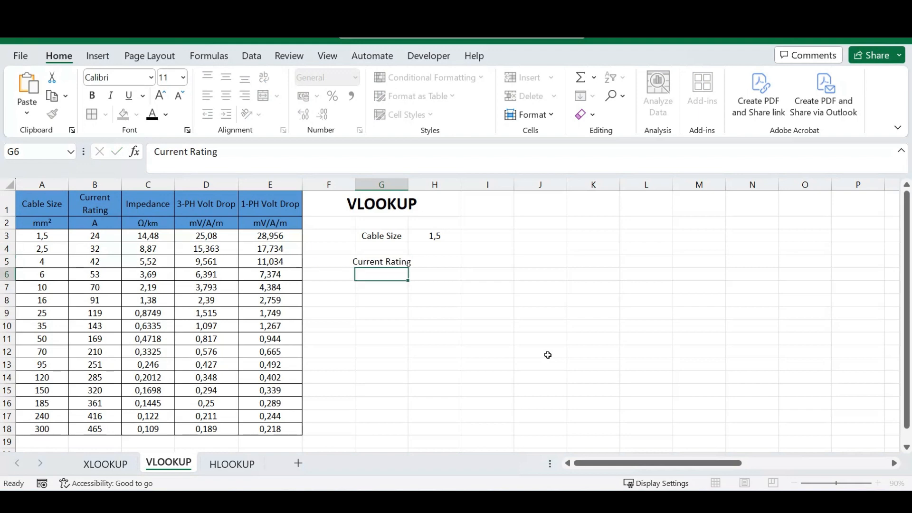
key(Tab)
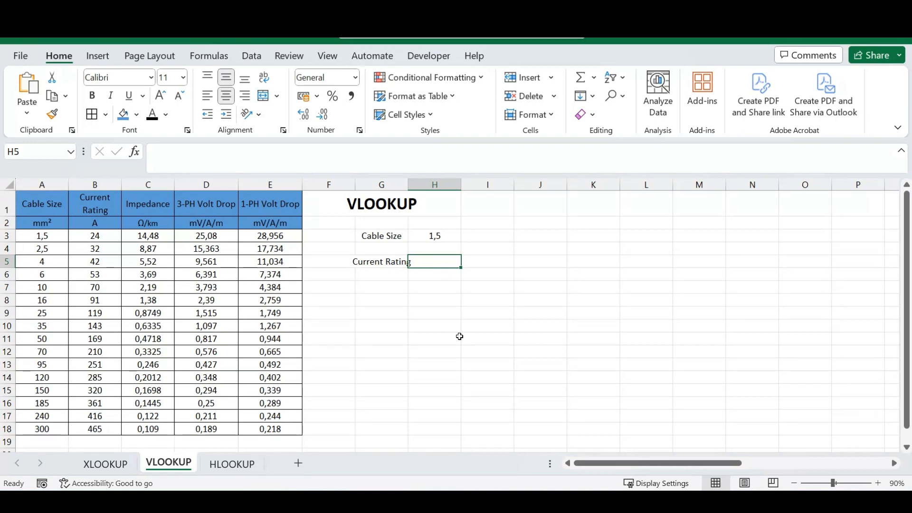
Begin a VLOOKUP formula in H5 with H3 as the lookup value and A1:E18 as the table array
text(=vl)
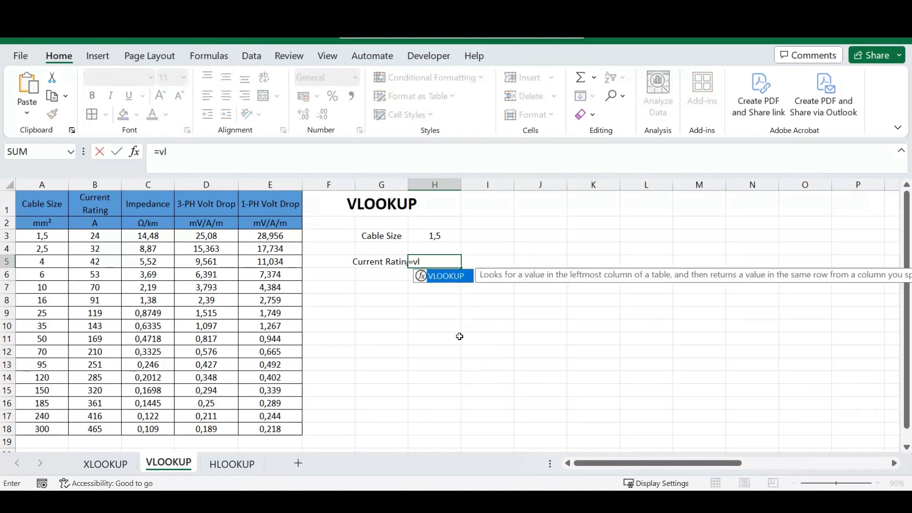
text(ookup()
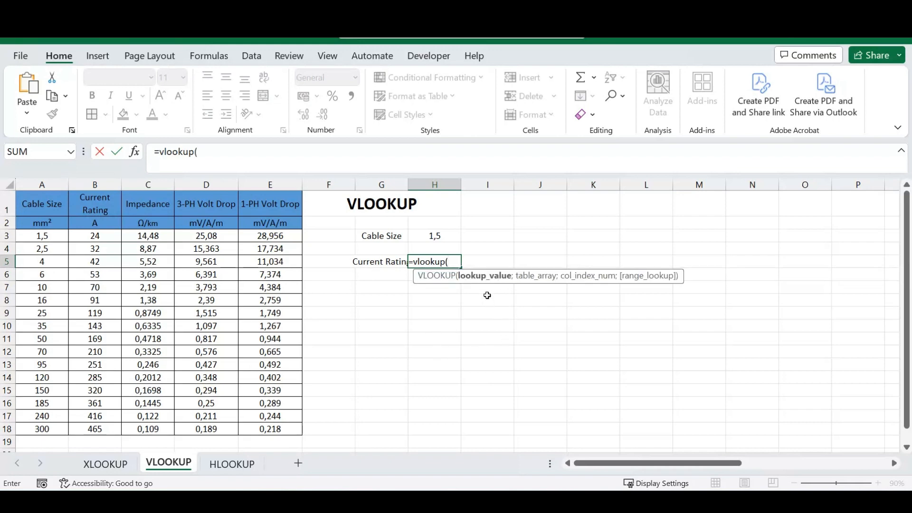
click(455, 236)
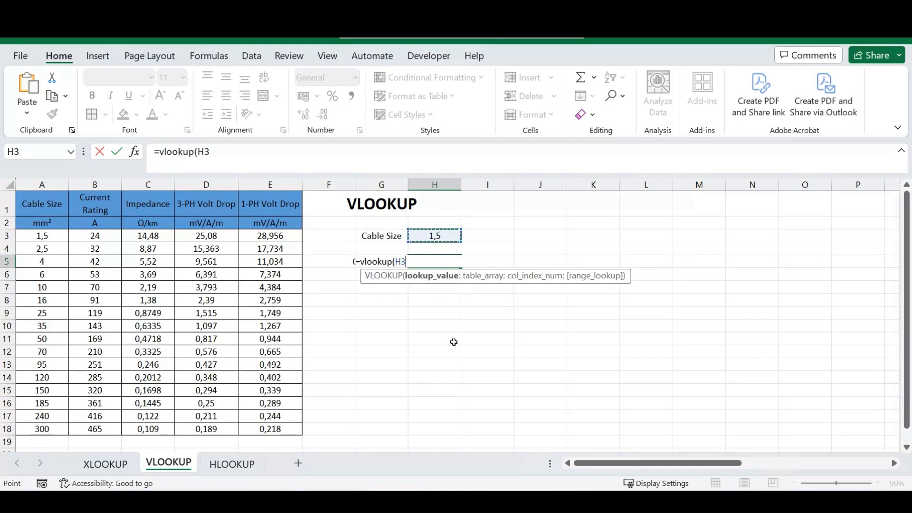
text(;)
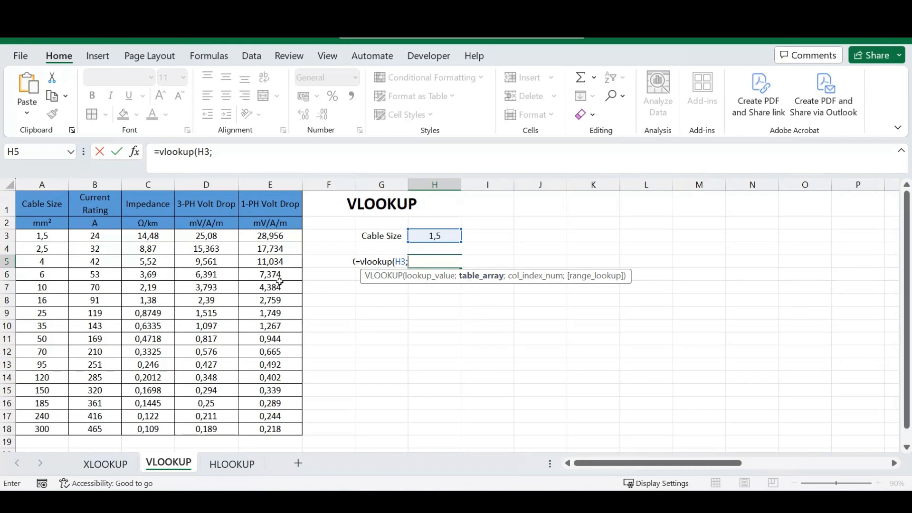
drag(40, 203, 255, 425)
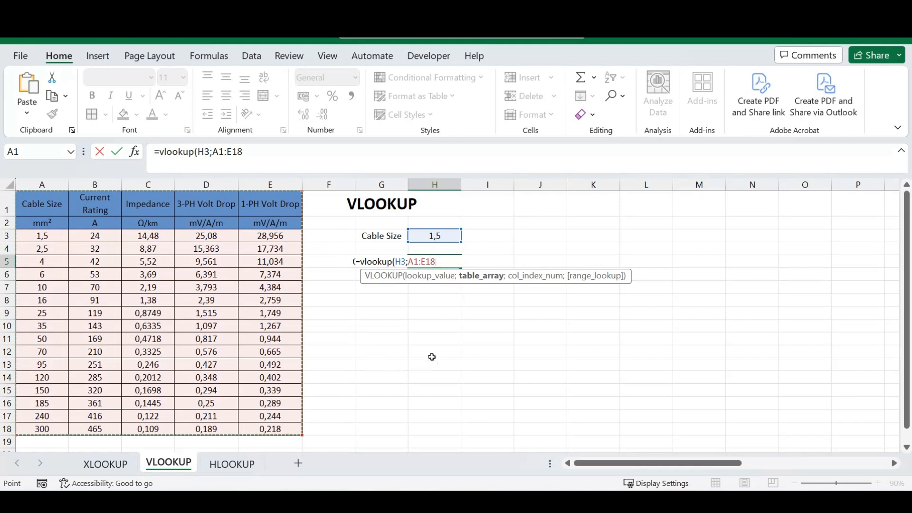
text(;)
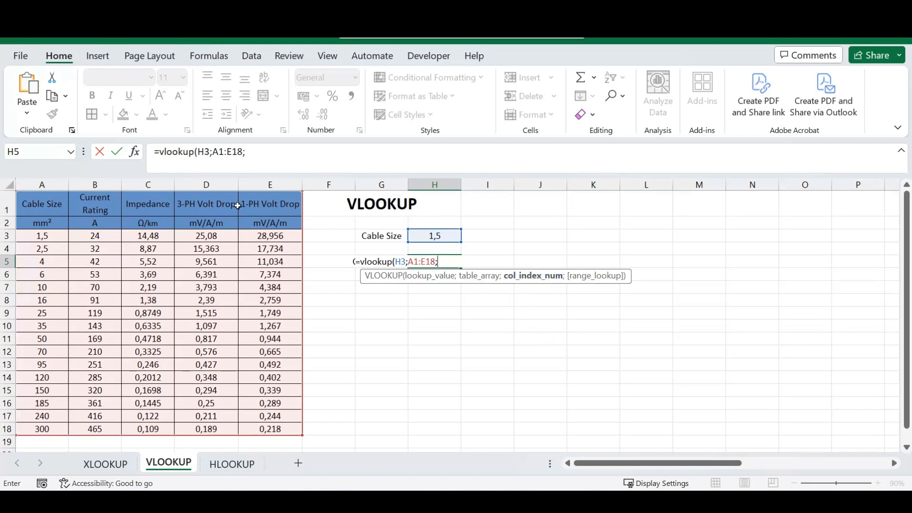
Store the unfinished VLOOKUP formula in H5 as text by prefixing it with an apostrophe
click(154, 152)
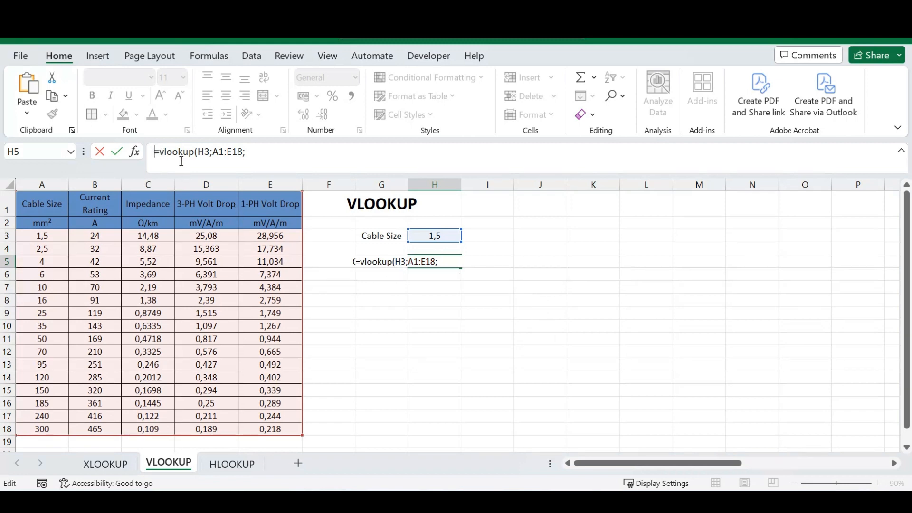
text(Current Rating)
key(Return)
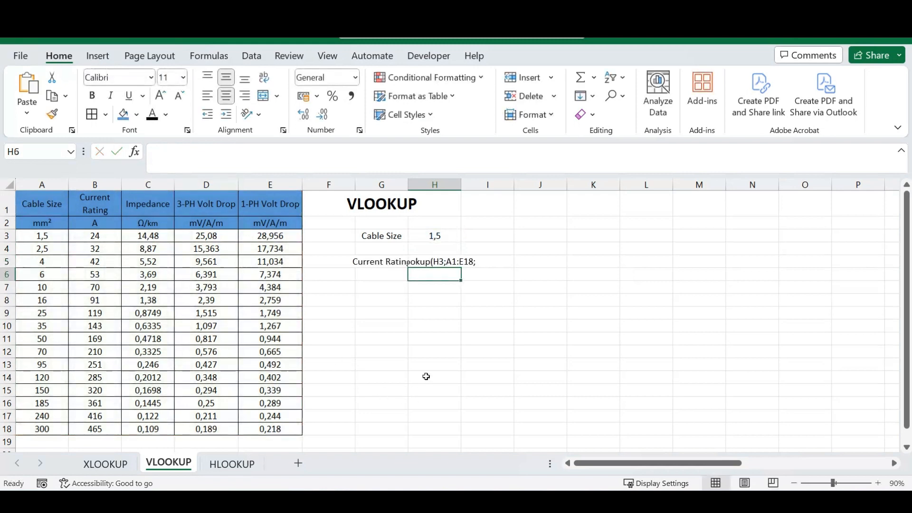
Number the table columns in A19:E19 by entering "col 1" in A19 and filling the series across to column E
click(47, 439)
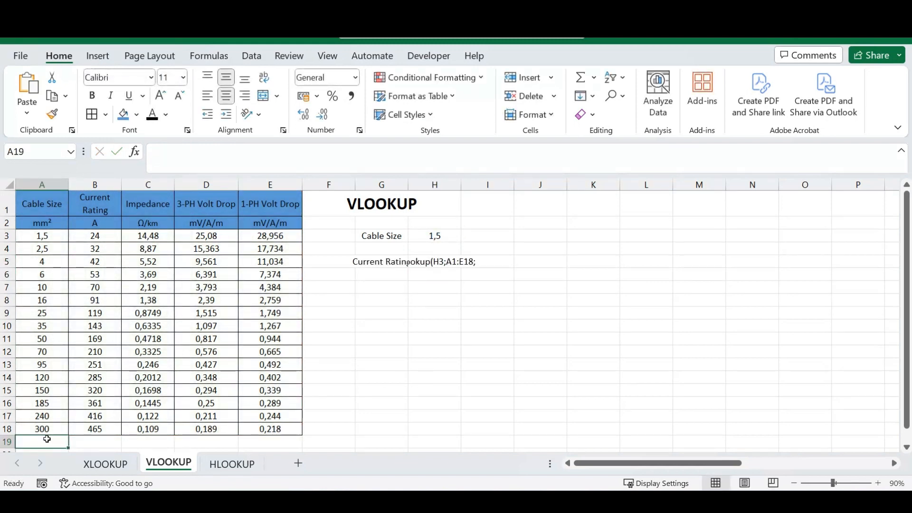
text(col 1)
key(Return)
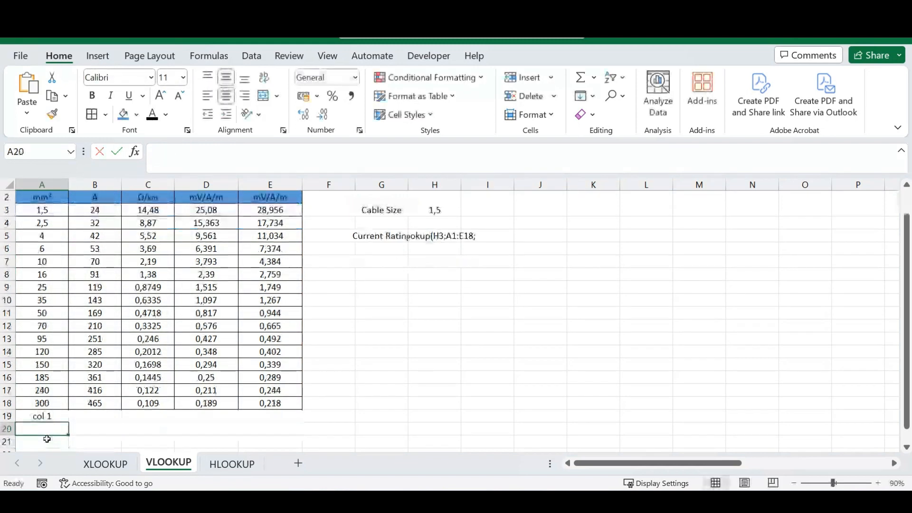
key(Up)
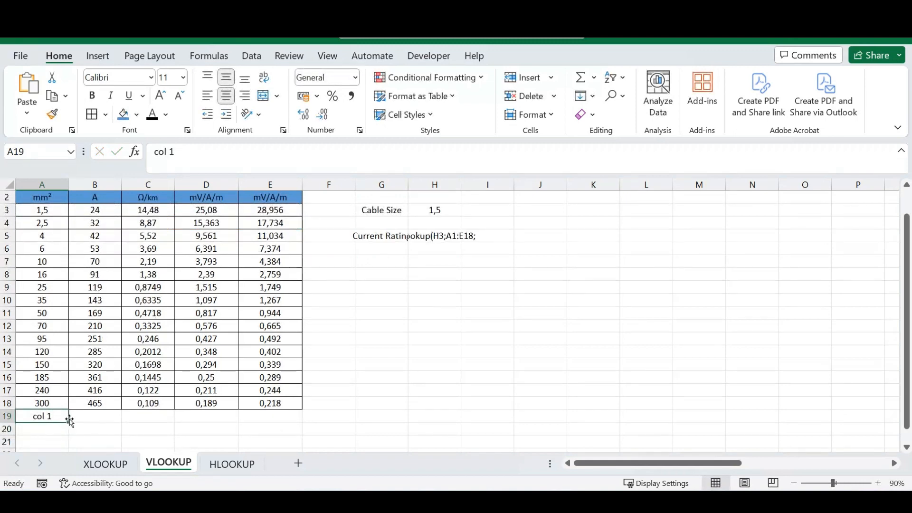
drag(69, 420, 285, 423)
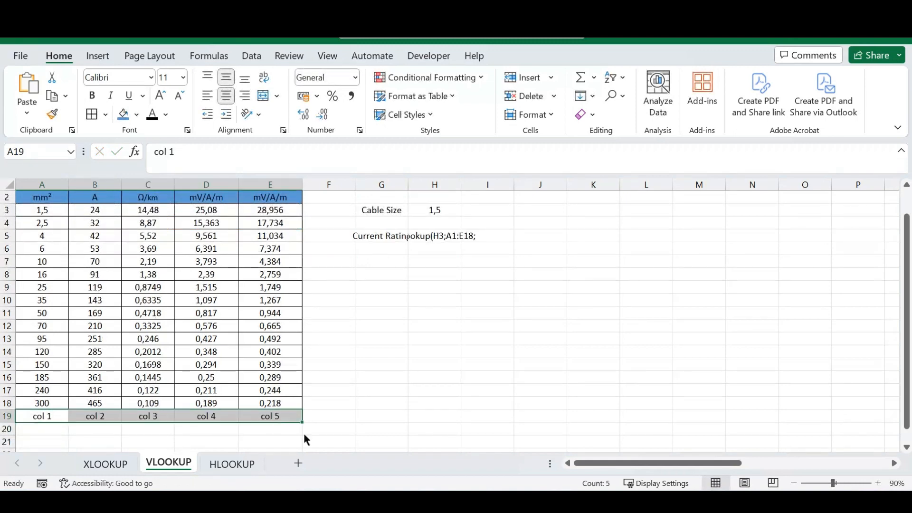
click(488, 377)
drag(907, 340, 906, 317)
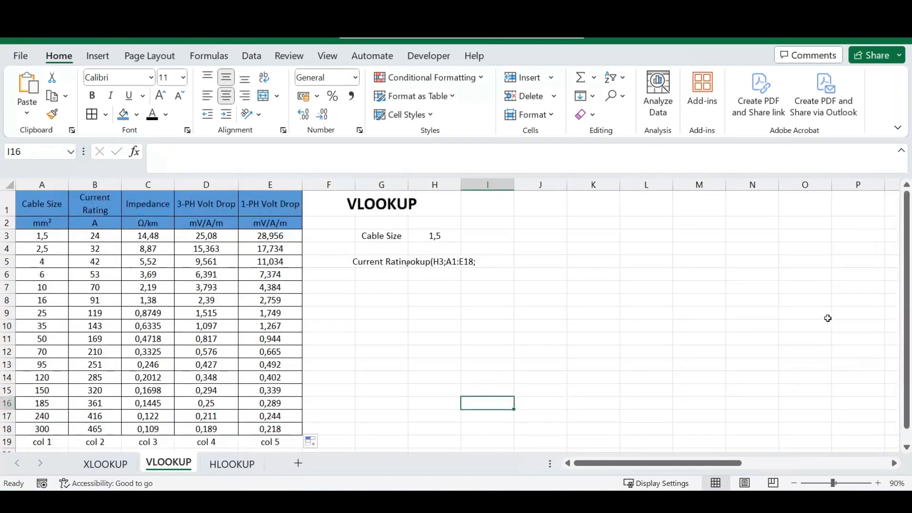
Fill the column number labels in A19:E19 with the same blue as the table headers
drag(54, 441, 267, 442)
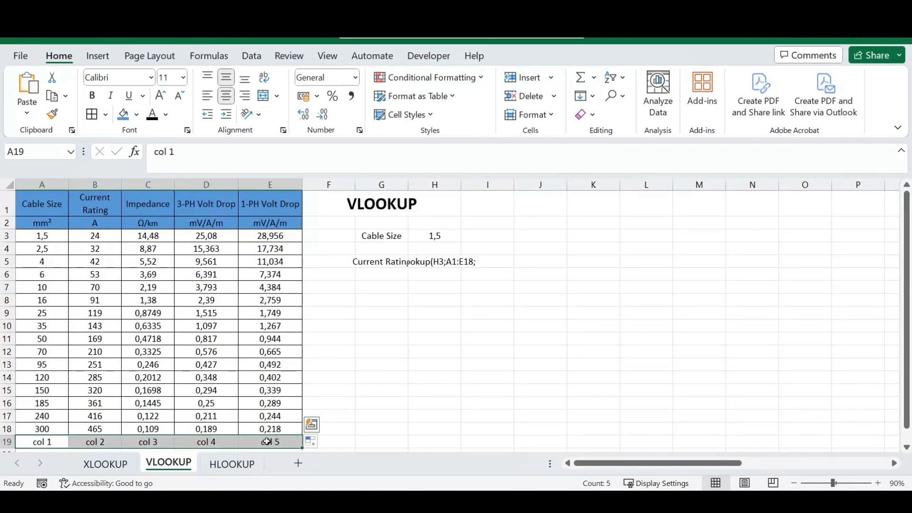
click(125, 115)
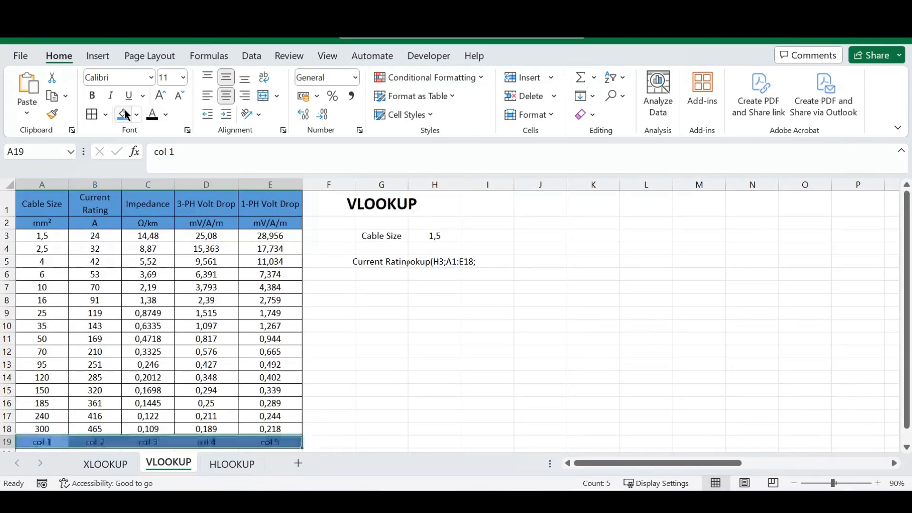
click(451, 298)
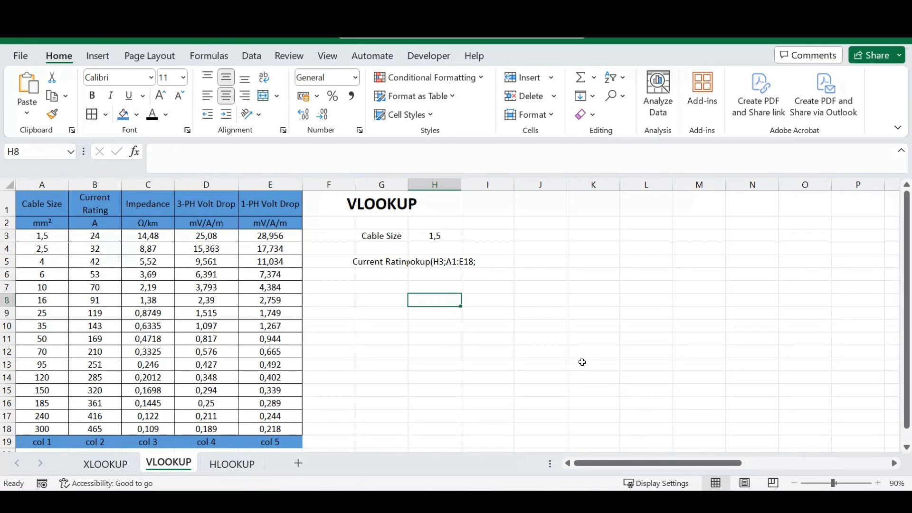
Turn the text in H5 back into a formula and complete it as =VLOOKUP(H3;A1:E18;2)
click(426, 261)
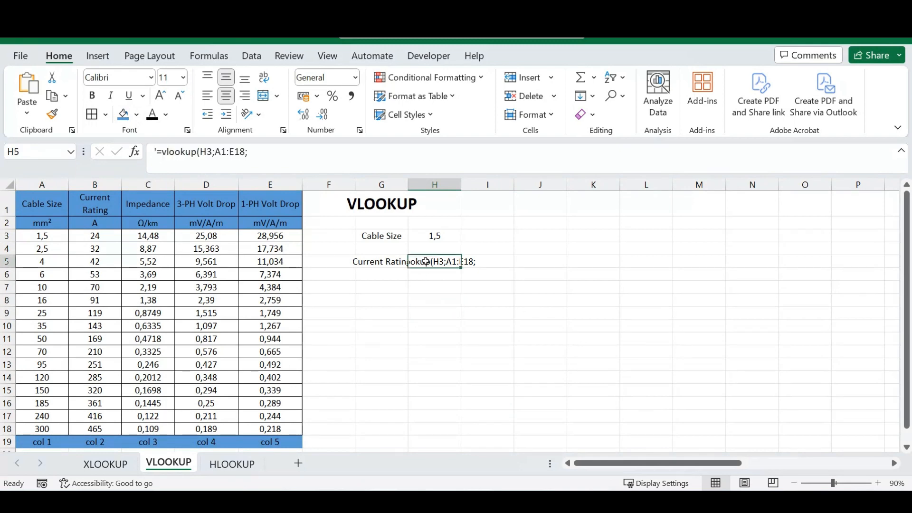
click(157, 151)
key(Delete)
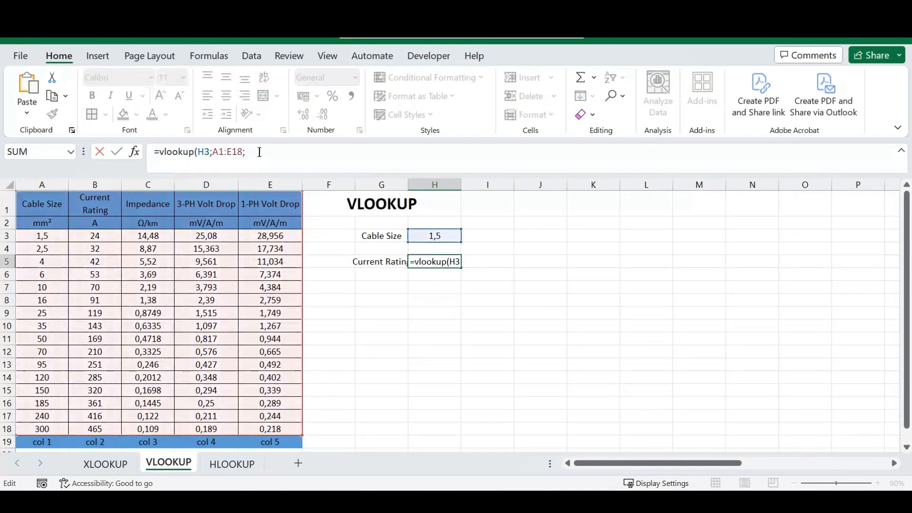
click(260, 152)
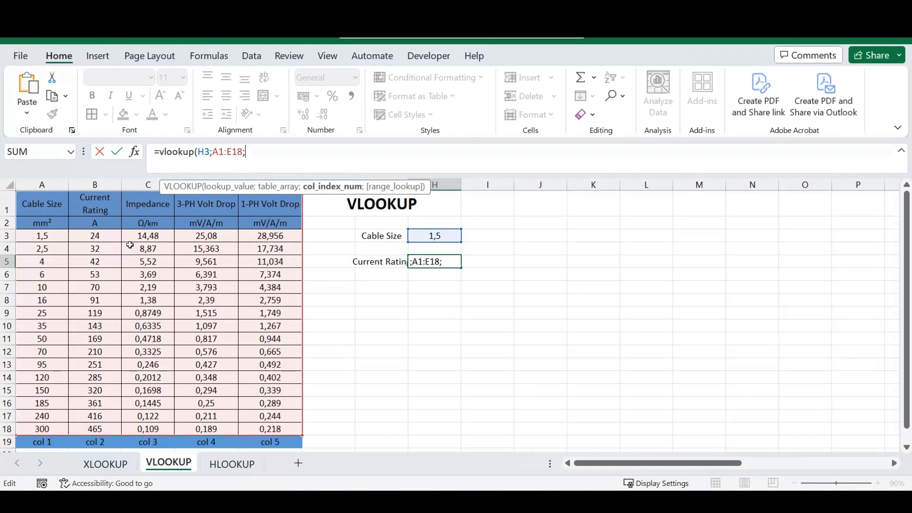
text(2))
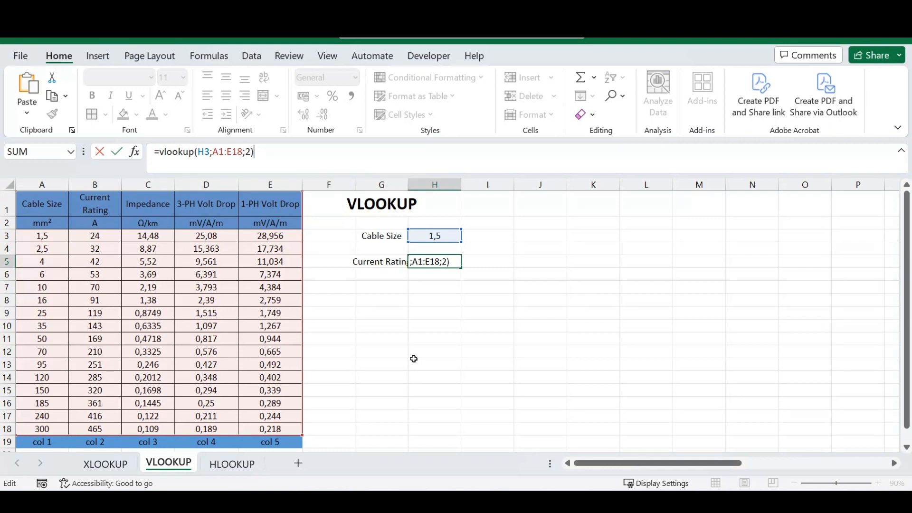
key(Return)
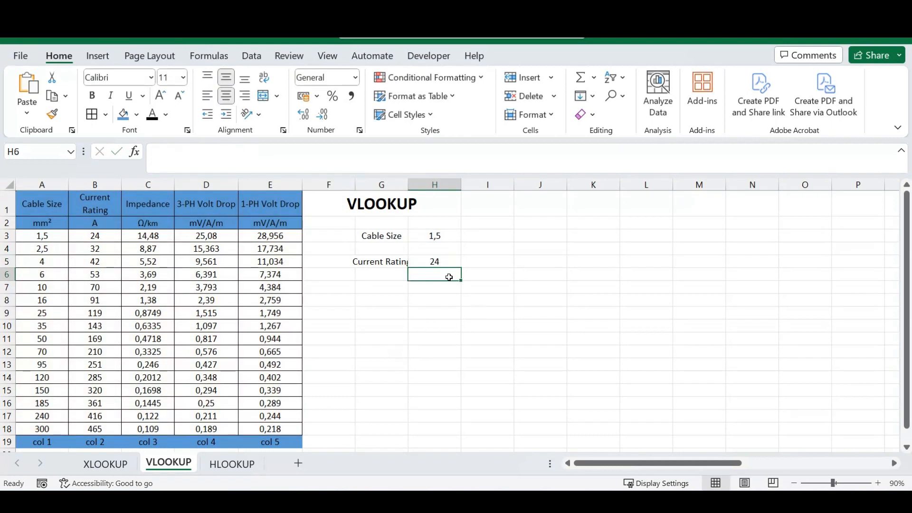
Test the current rating lookup by setting the cable size in H3 to 35 and to 300, checking against the Current Rating column
click(445, 237)
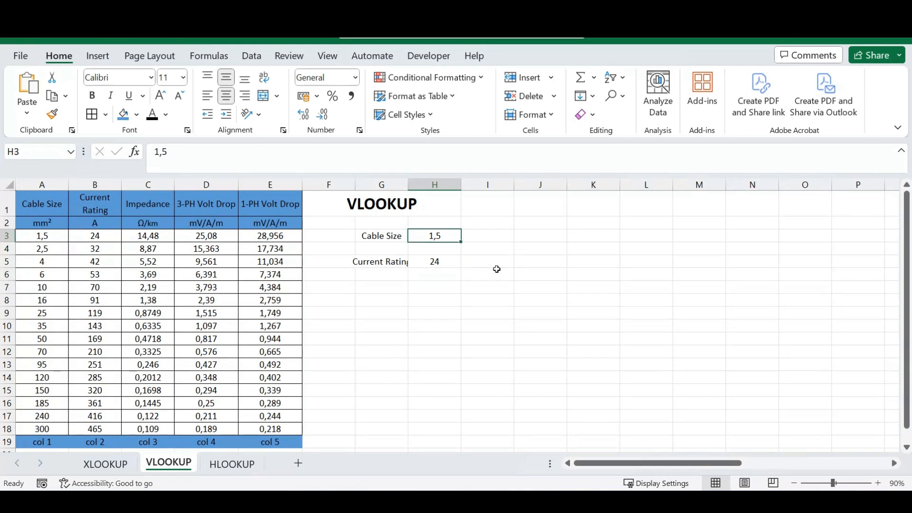
text(35)
key(Return)
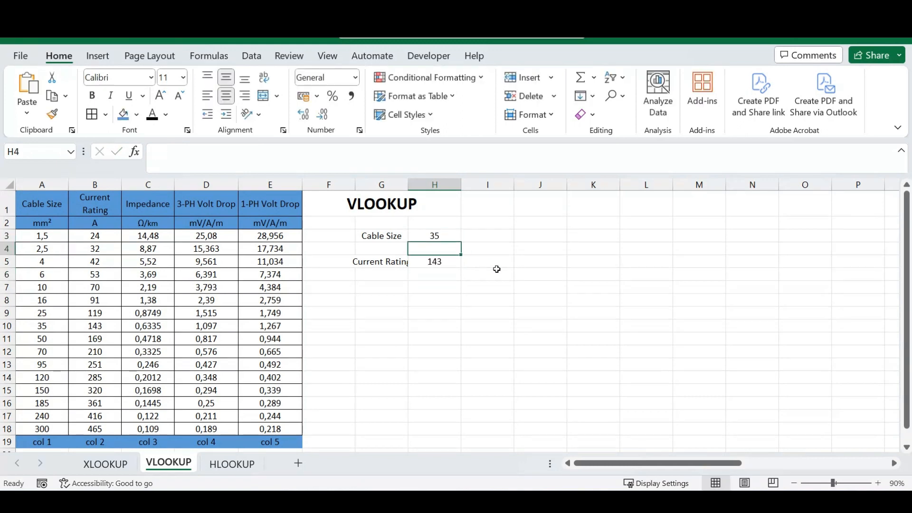
text(3)
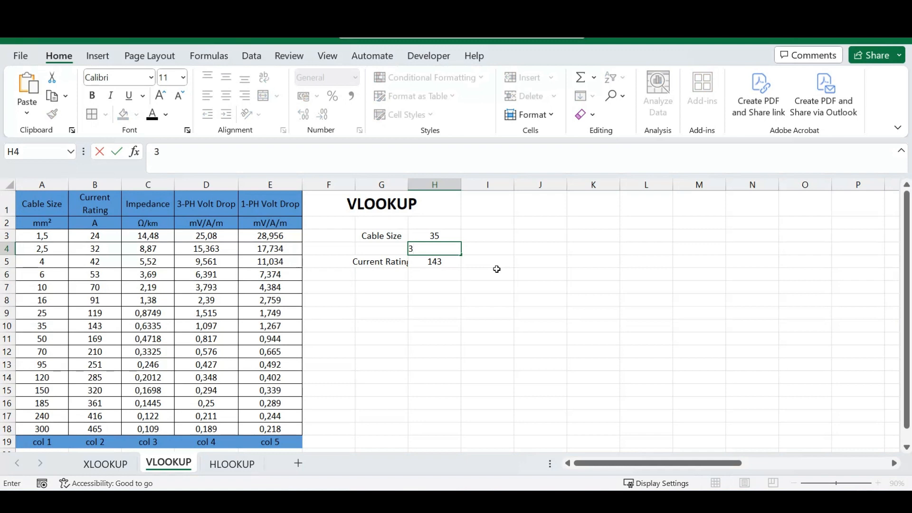
key(BackSpace)
key(Up)
text(300)
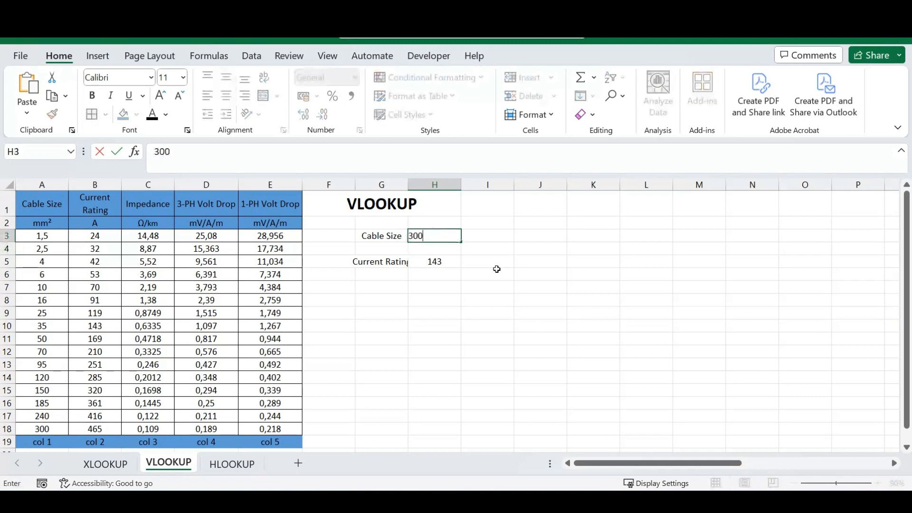
key(Return)
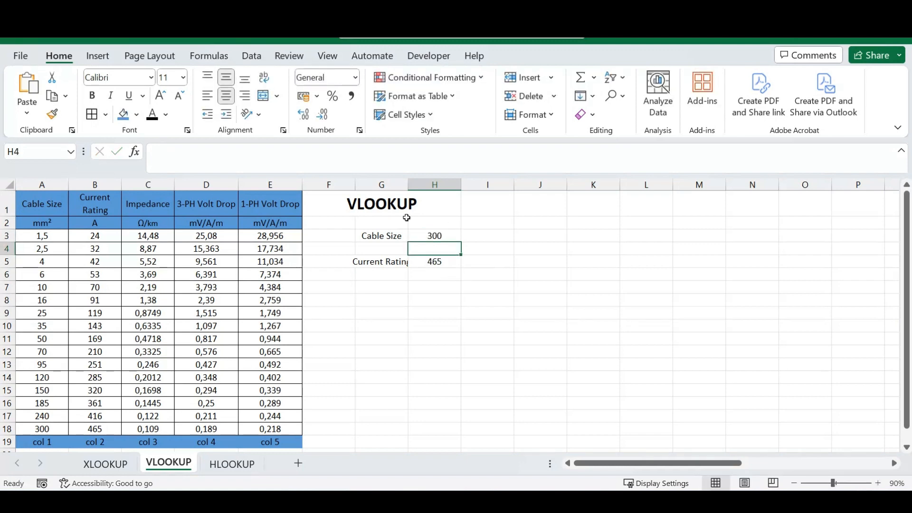
drag(106, 203, 95, 428)
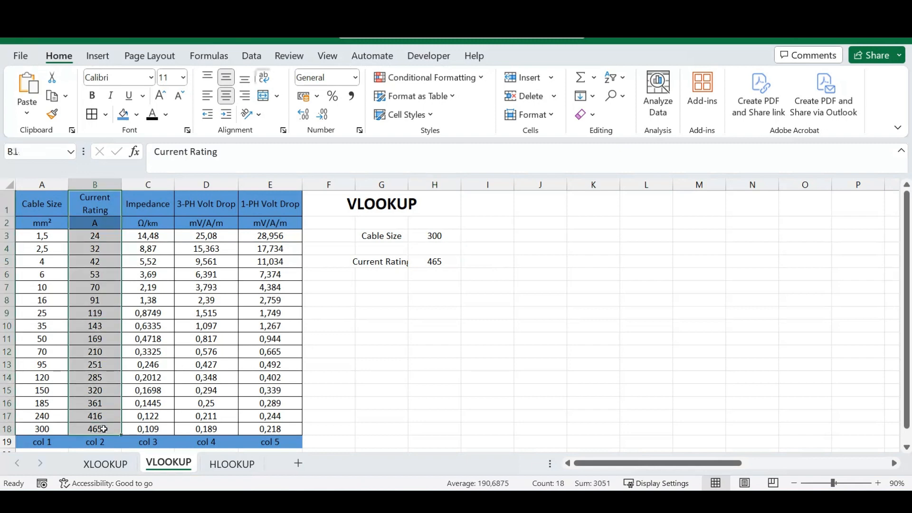
click(501, 302)
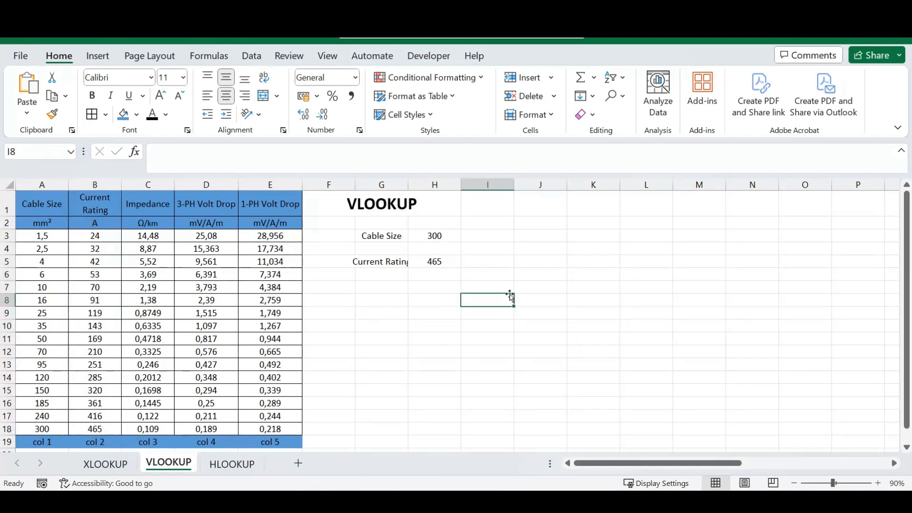
Wrap the text of the "Current Rating" label in G5
click(384, 262)
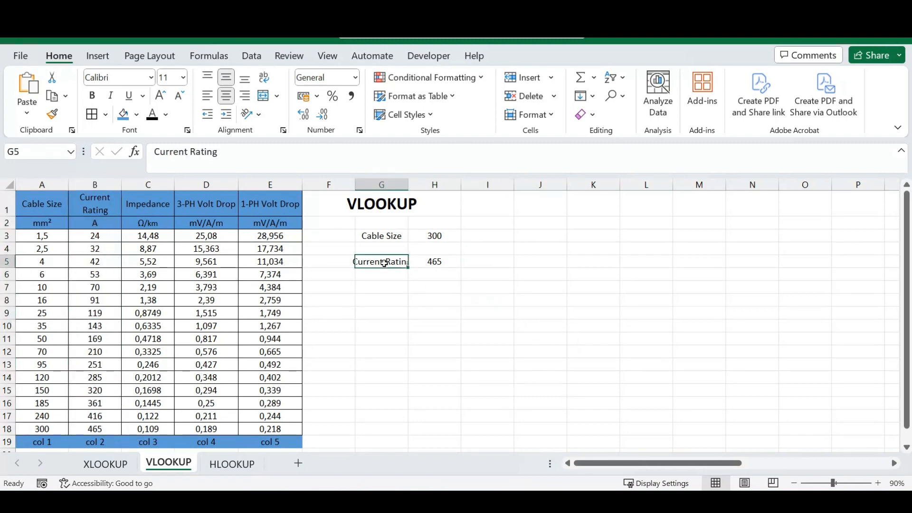
click(268, 78)
click(492, 351)
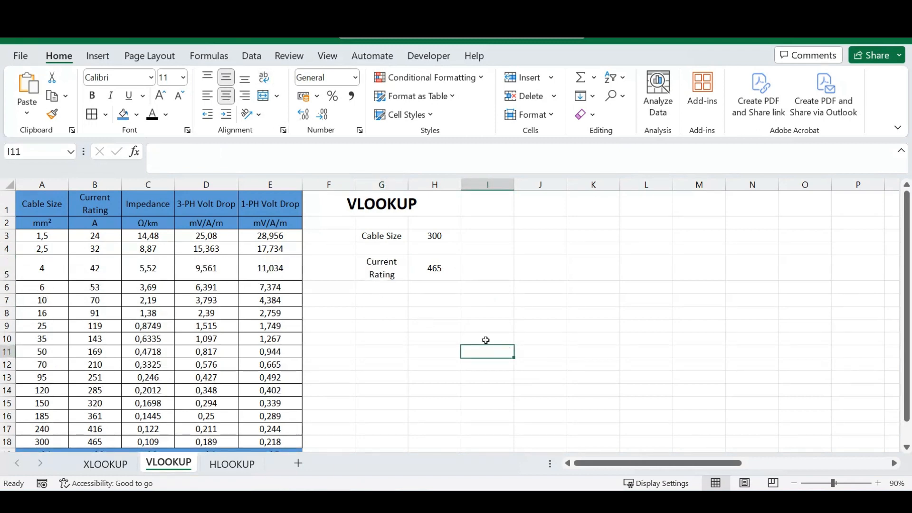
Examine the column index argument of the VLOOKUP formula in H5
click(434, 275)
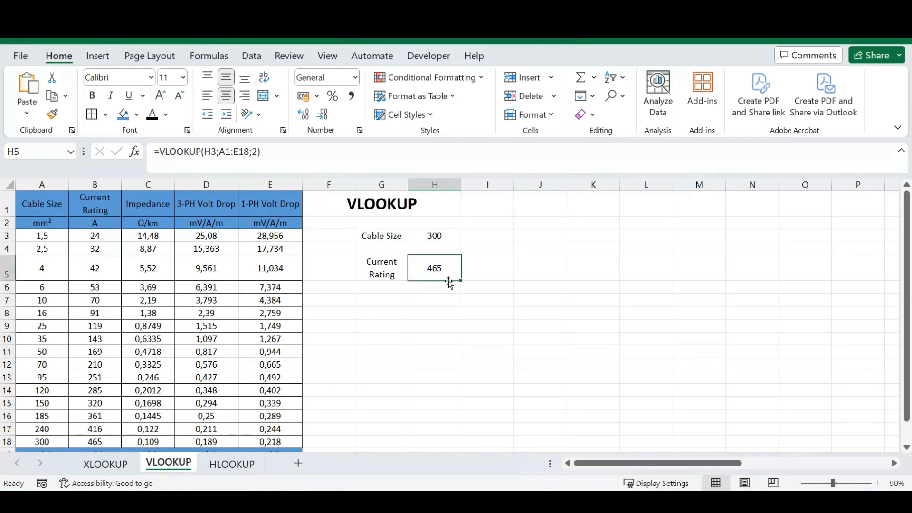
click(265, 153)
click(252, 153)
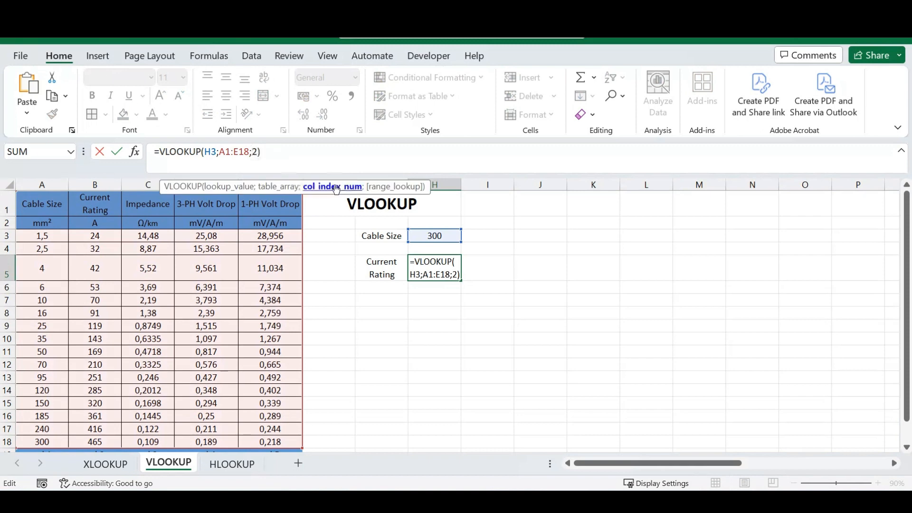
key(Return)
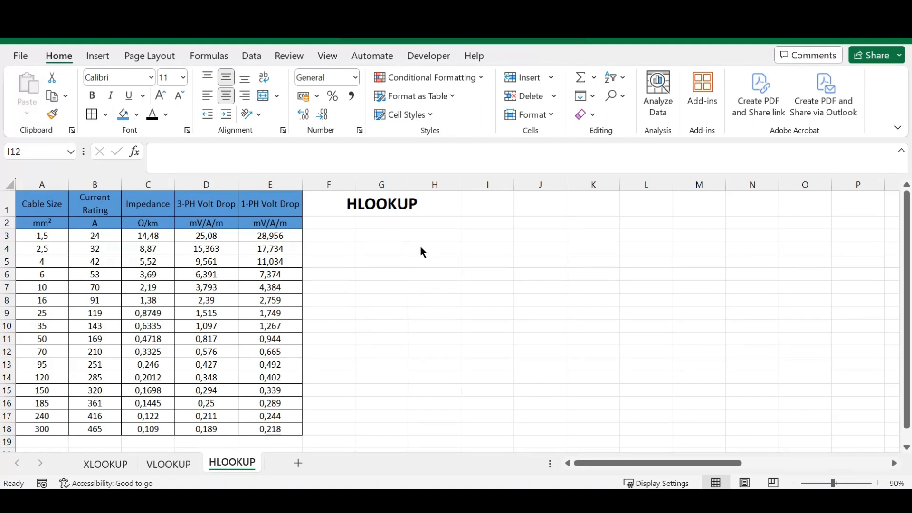
Enter the labels "Parameter" in G3 and "Row No." in G4 of the HLOOKUP sheet
click(388, 234)
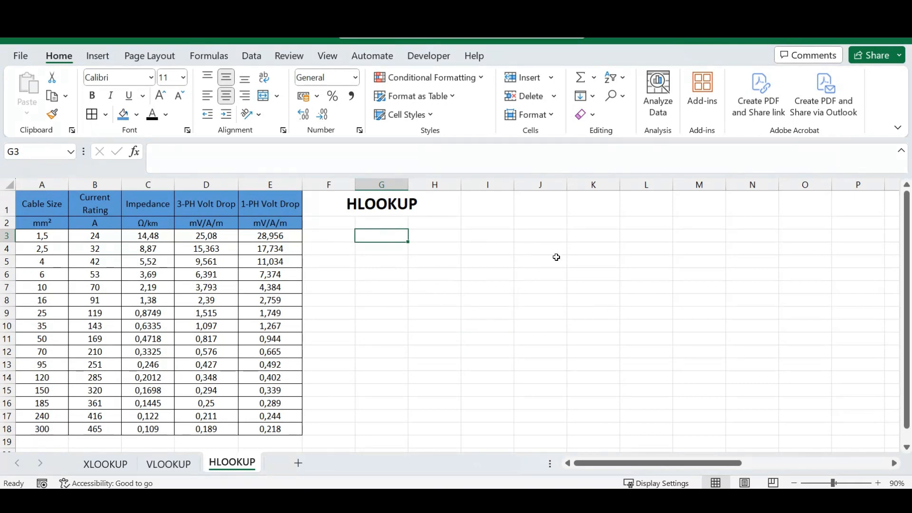
text(Pa)
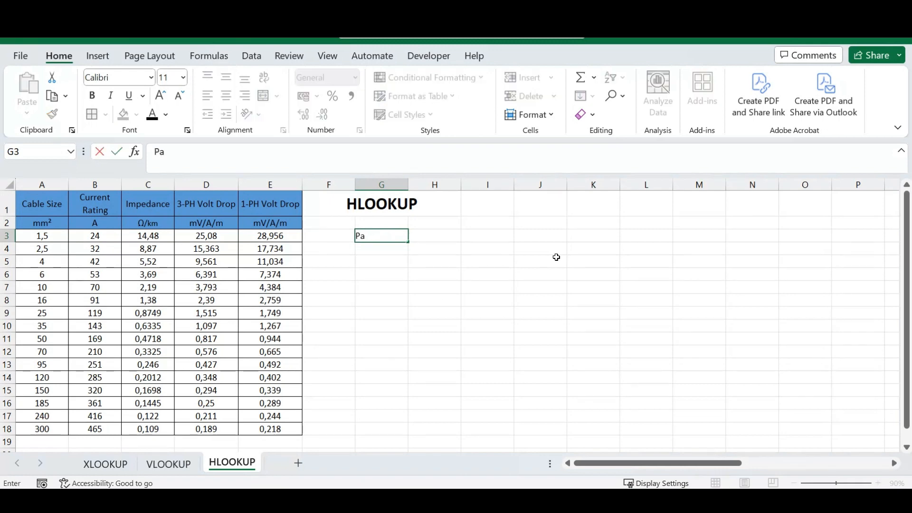
text(rameter)
key(Return)
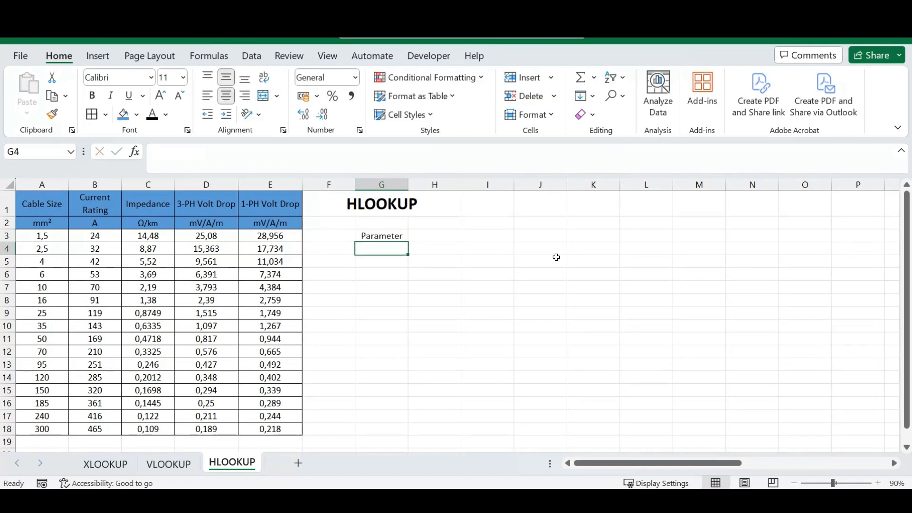
text(Row)
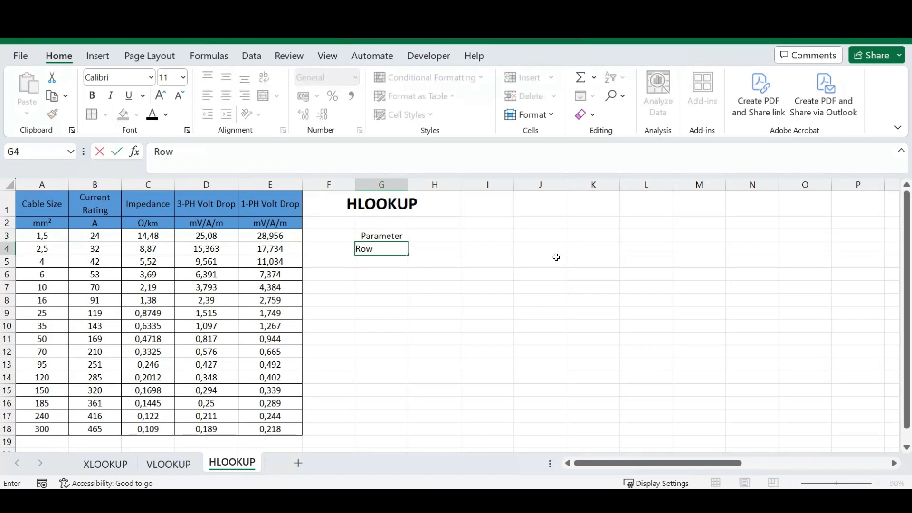
text( No.)
key(Return)
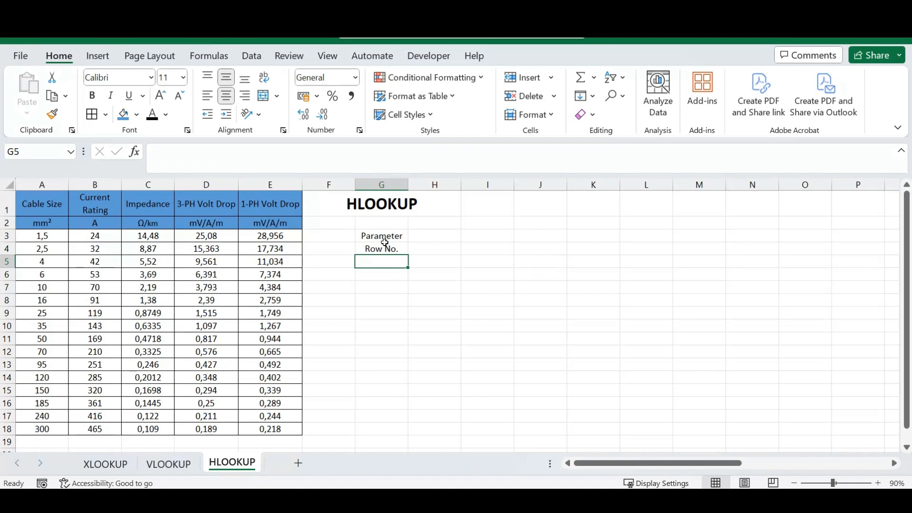
Label G6 "Lookup Value" and autofit column G to its contents
click(391, 276)
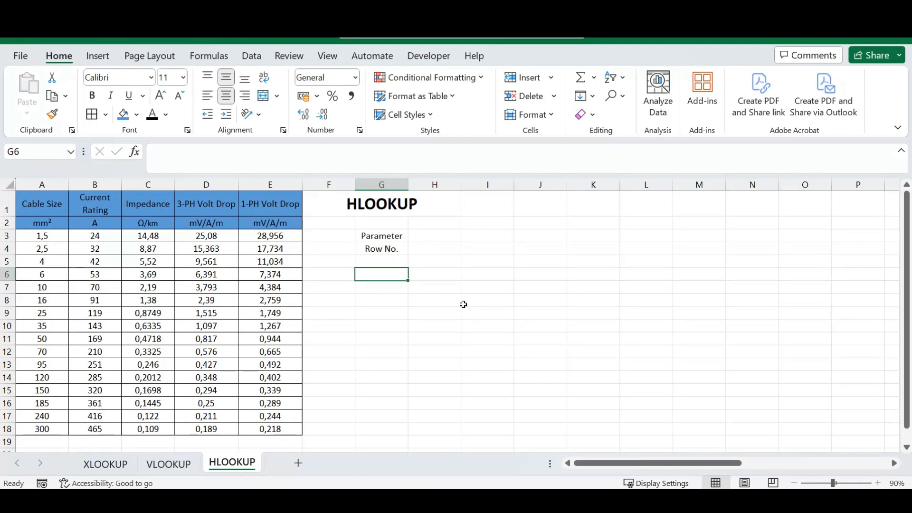
text(Loo)
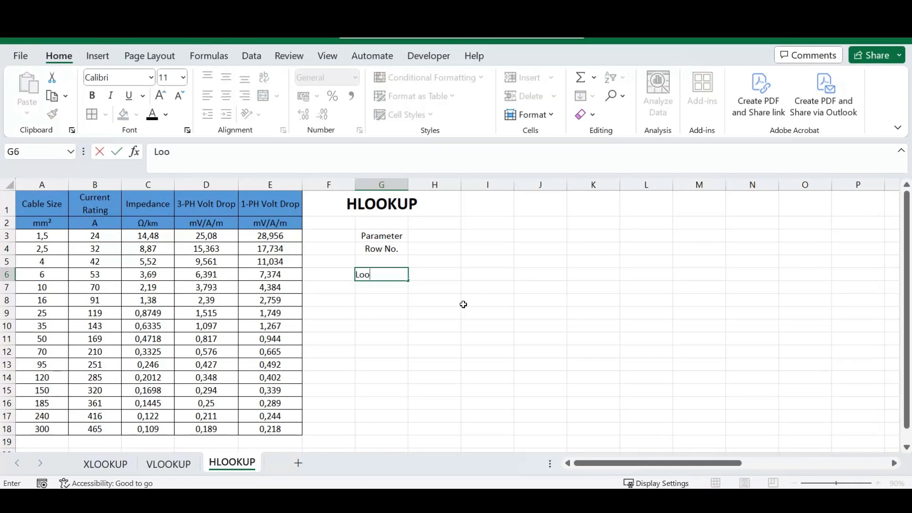
text(kup Value)
key(Return)
key(Up)
key(Right)
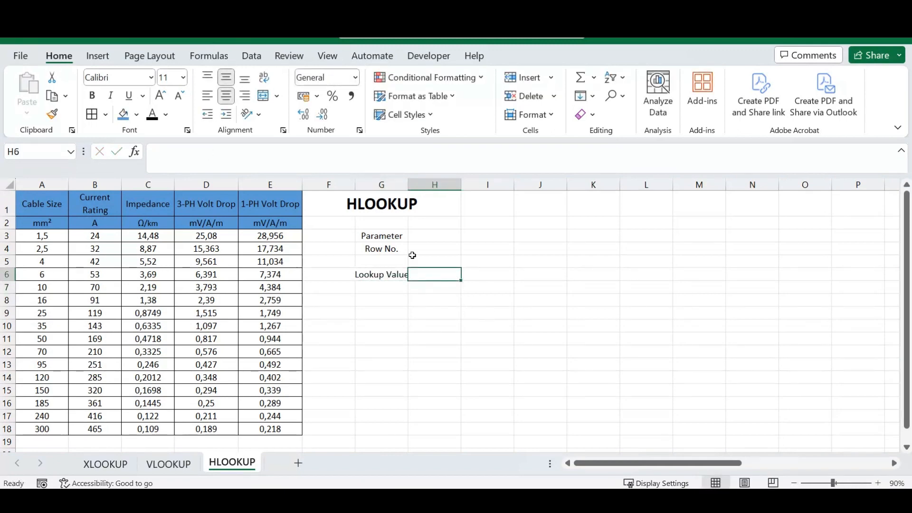
double_click(407, 185)
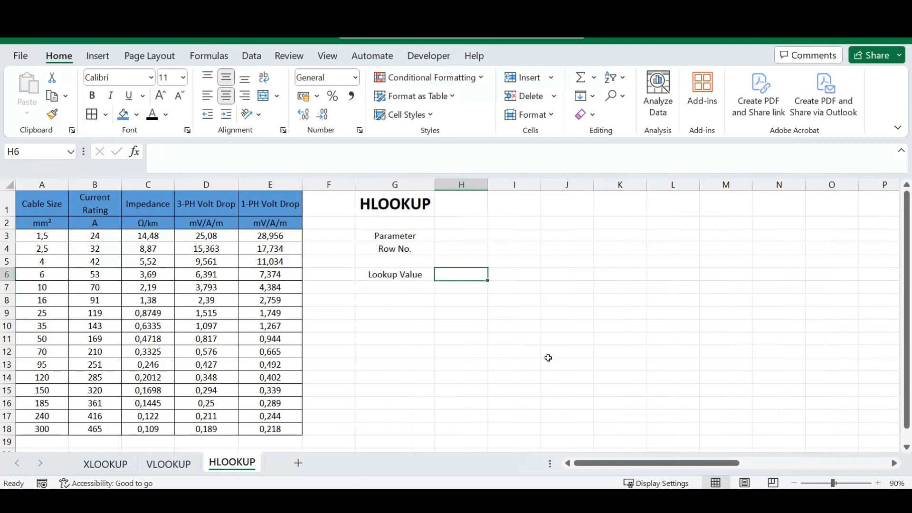
Enter the formula =HLOOKUP(H3;A1:E18;3) in H6 beside the Lookup Value label
text(=)
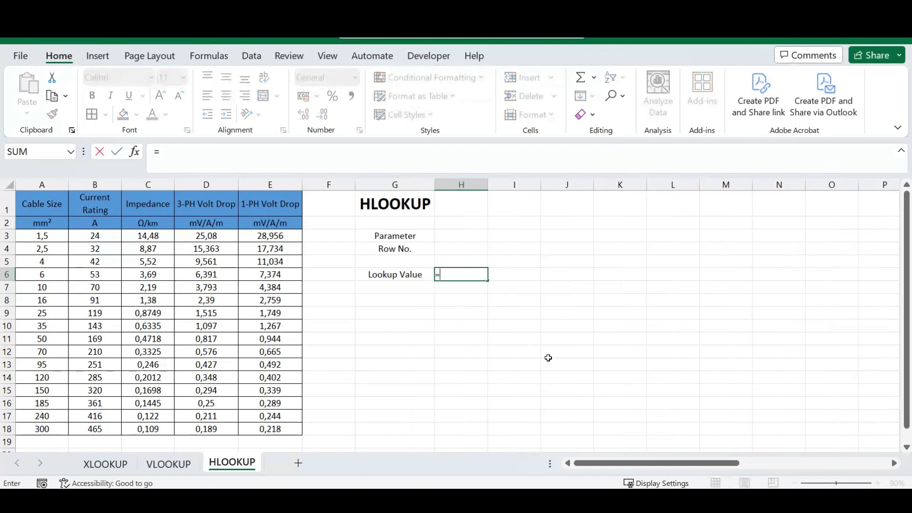
text(hlook)
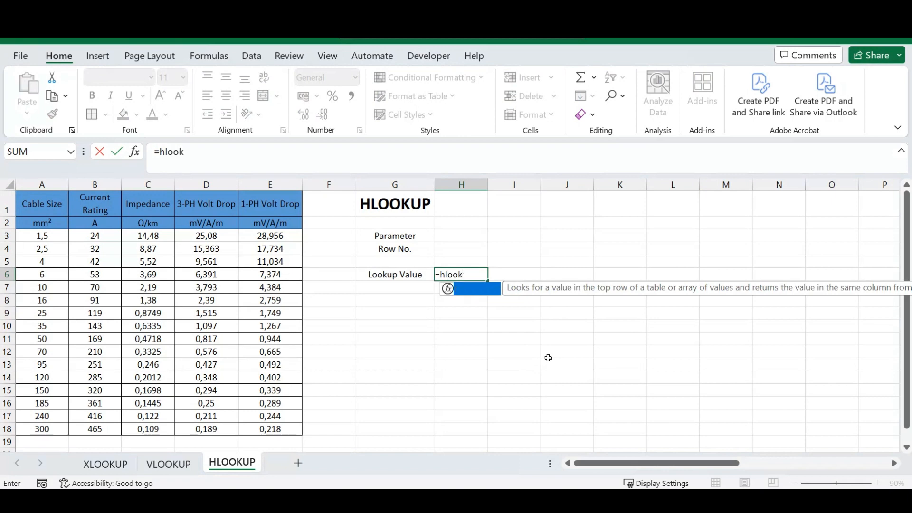
text(up()
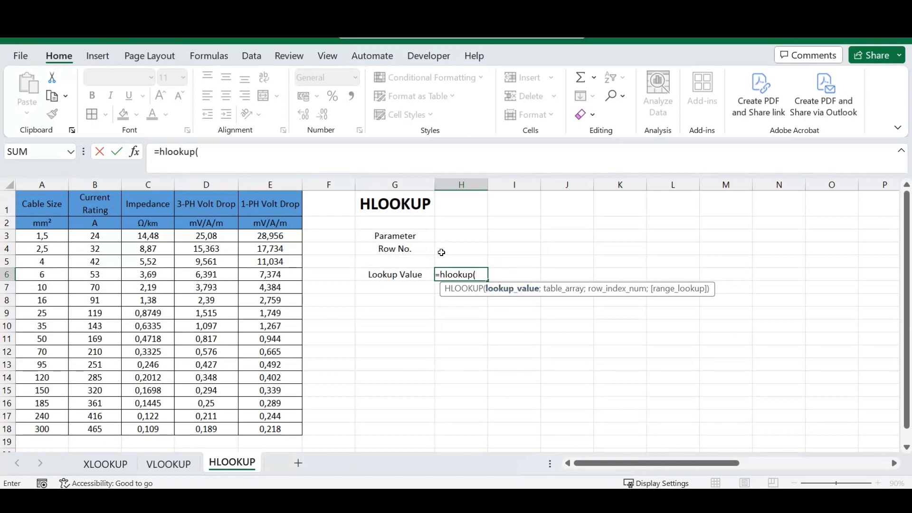
click(466, 238)
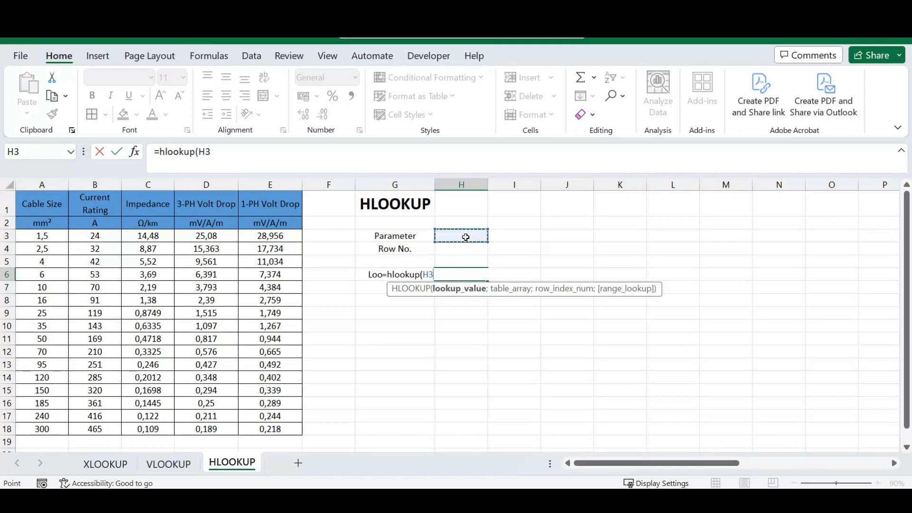
text(;)
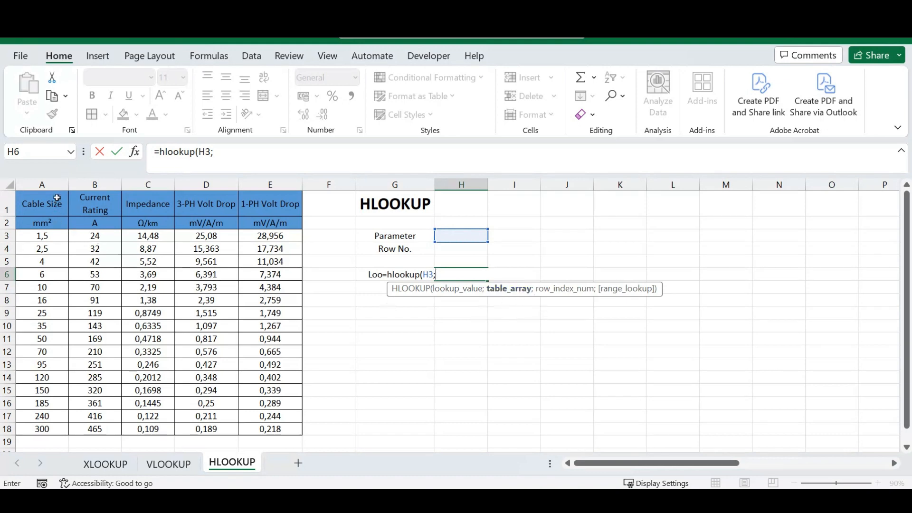
drag(54, 207, 263, 427)
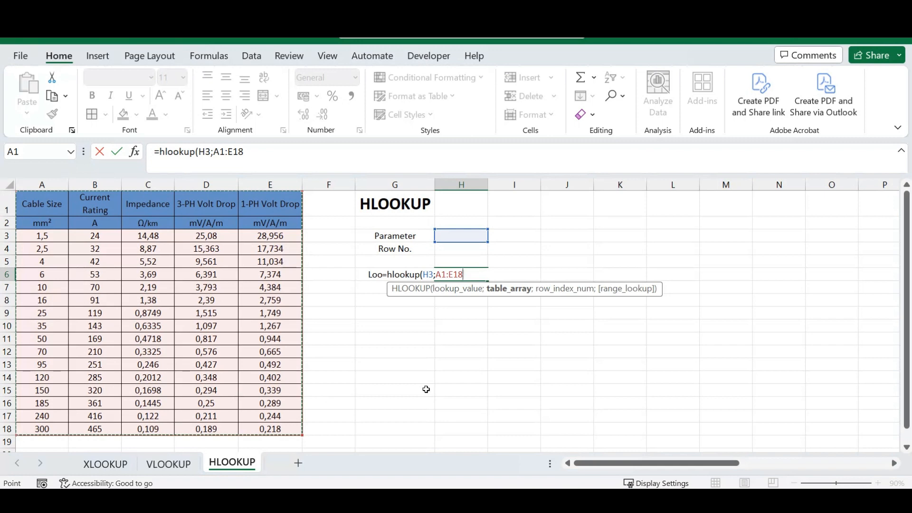
text(;)
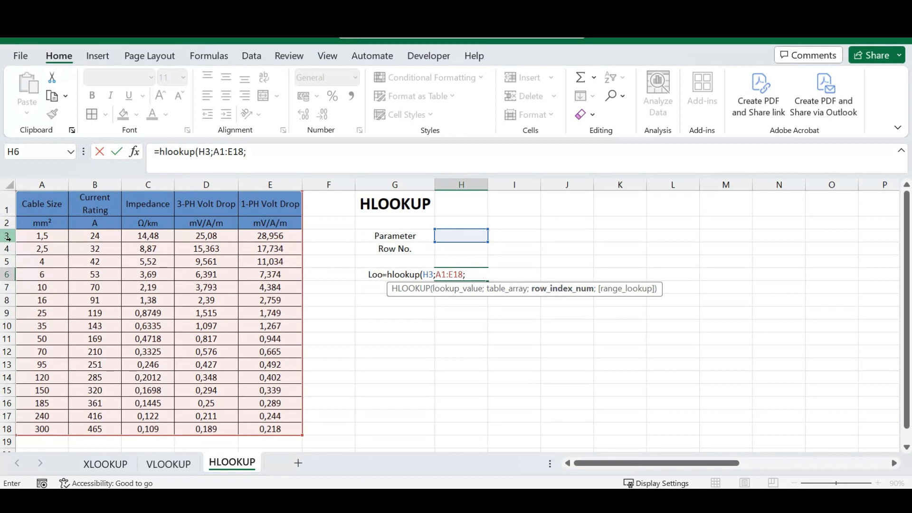
text(3))
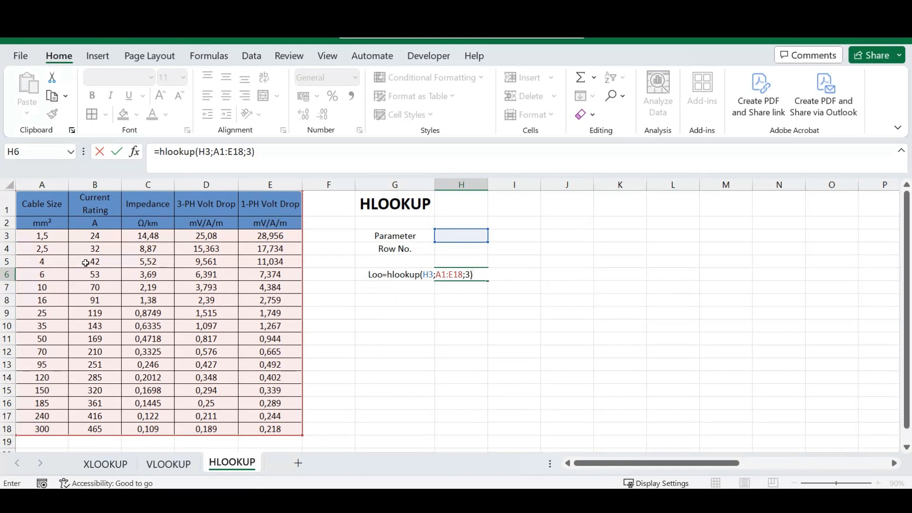
key(Return)
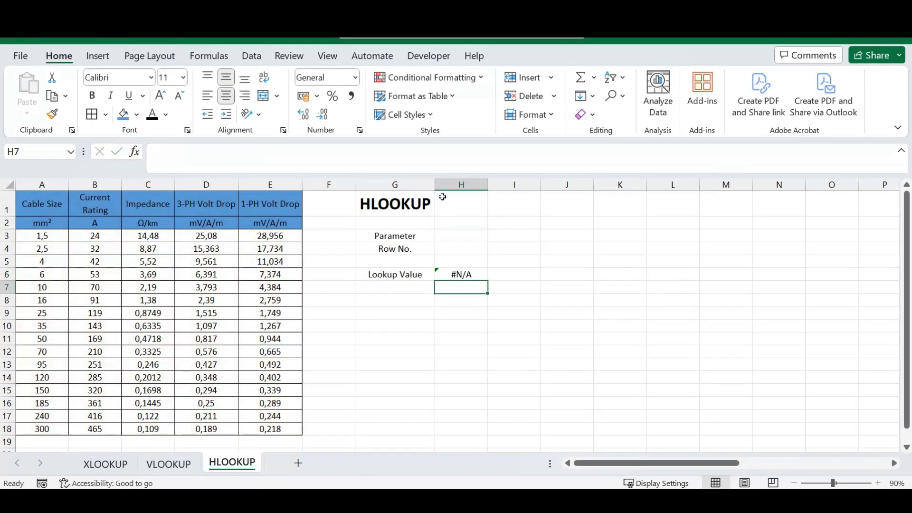
Set the parameter in H3 to Impedance and the row number in H4 to 5
click(467, 239)
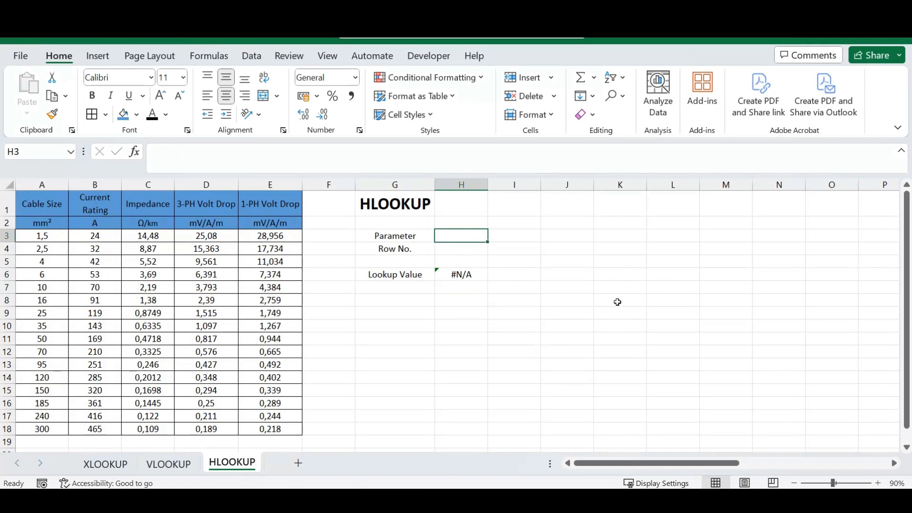
text(Impedance)
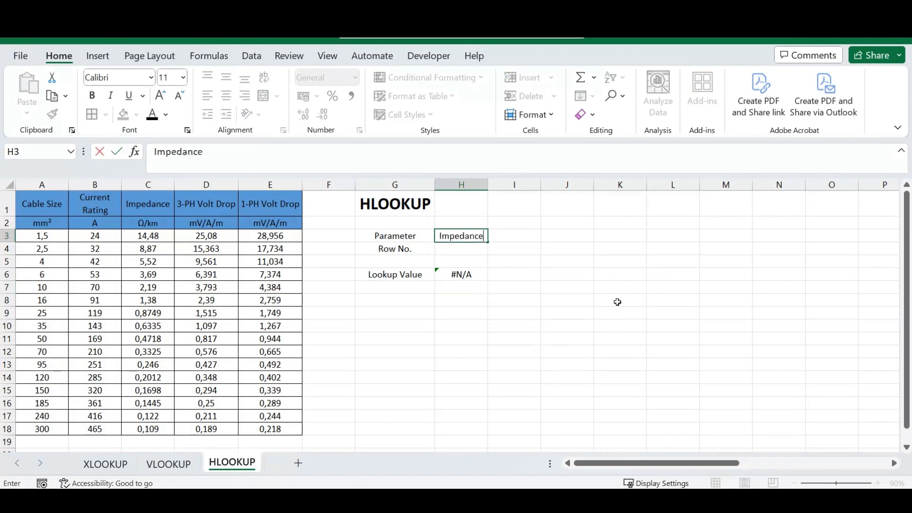
key(Return)
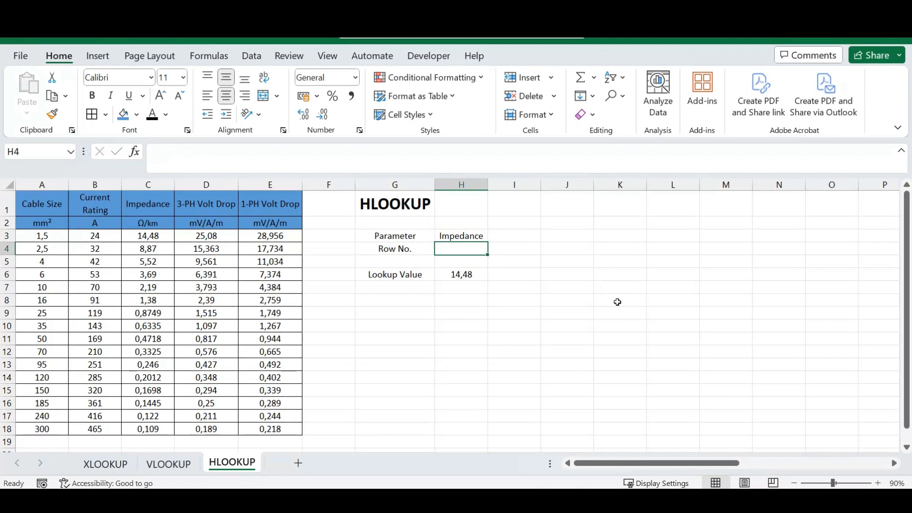
text(5)
key(Return)
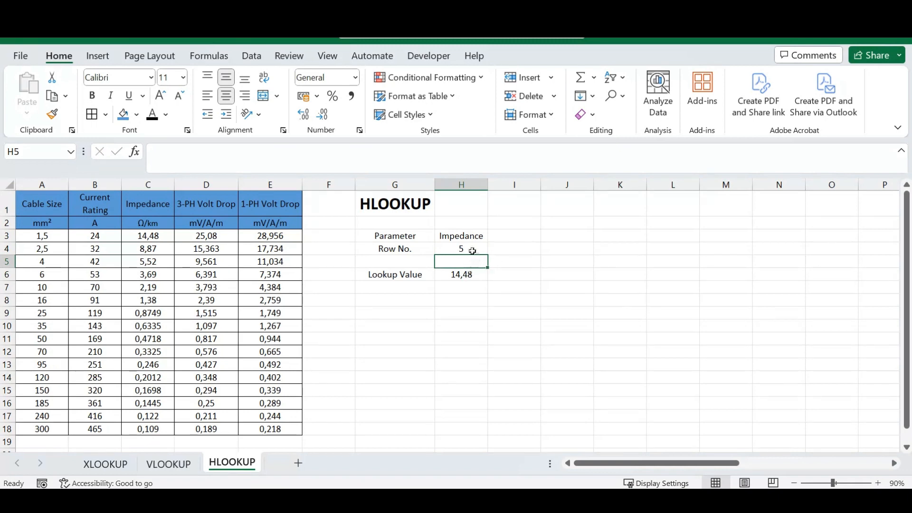
Replace the fixed row index 3 in the H6 formula with a reference to H4, giving =HLOOKUP(H3;A1:E18;H4)
click(462, 274)
click(254, 161)
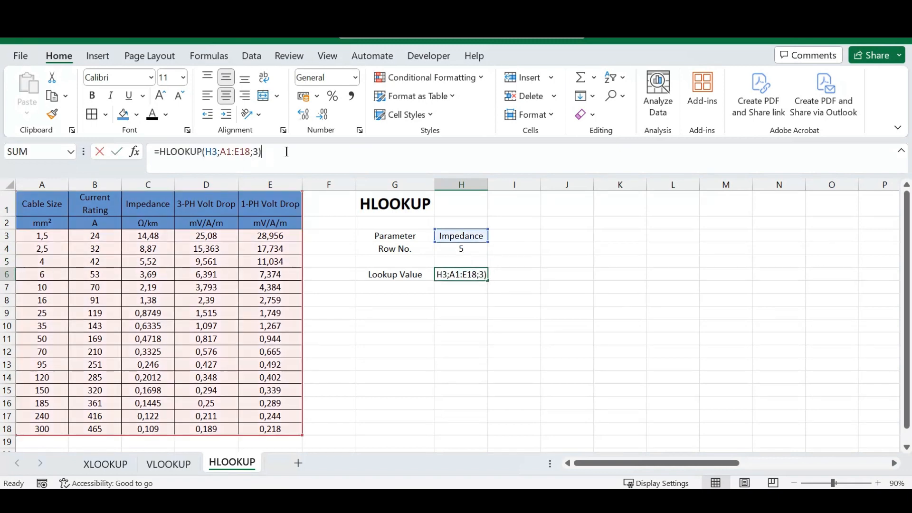
drag(253, 152, 260, 152)
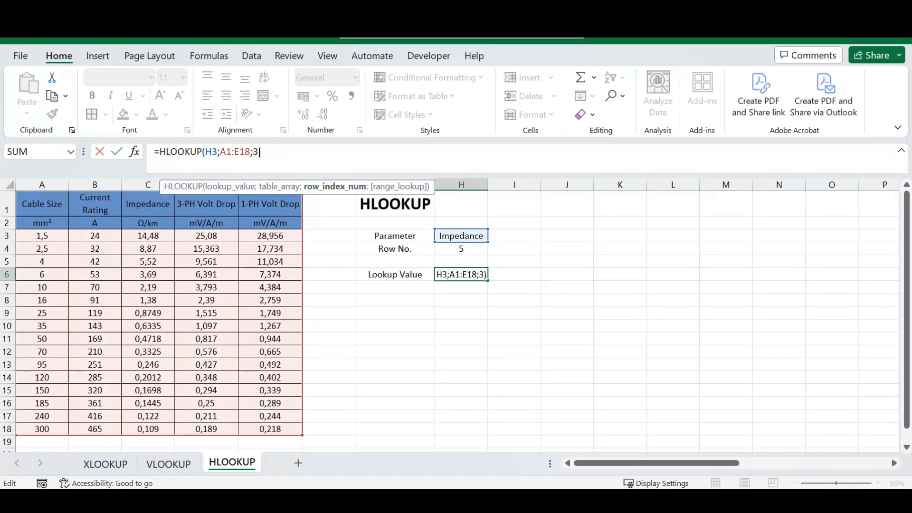
click(261, 167)
key(shift+Right)
click(463, 249)
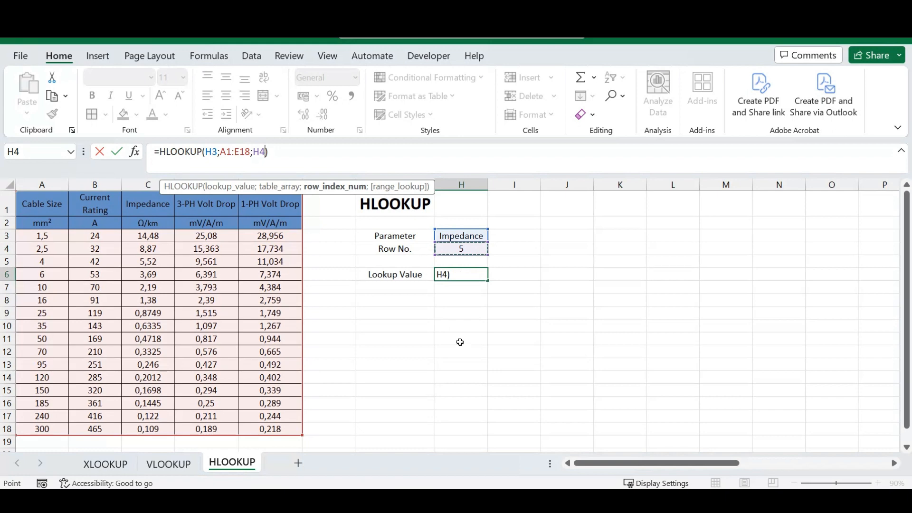
key(Return)
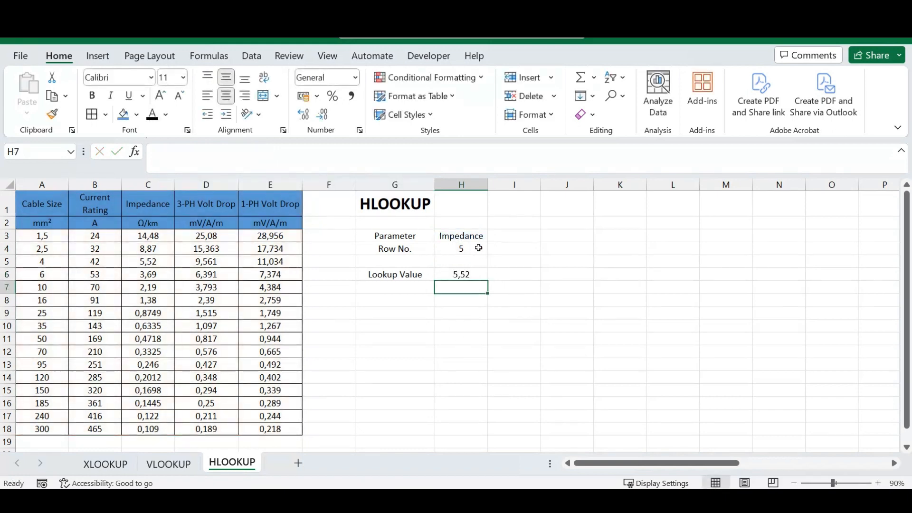
Test the impedance lookup with row number 6 in H4, checking the result against row 6 of the table
click(479, 247)
text(6)
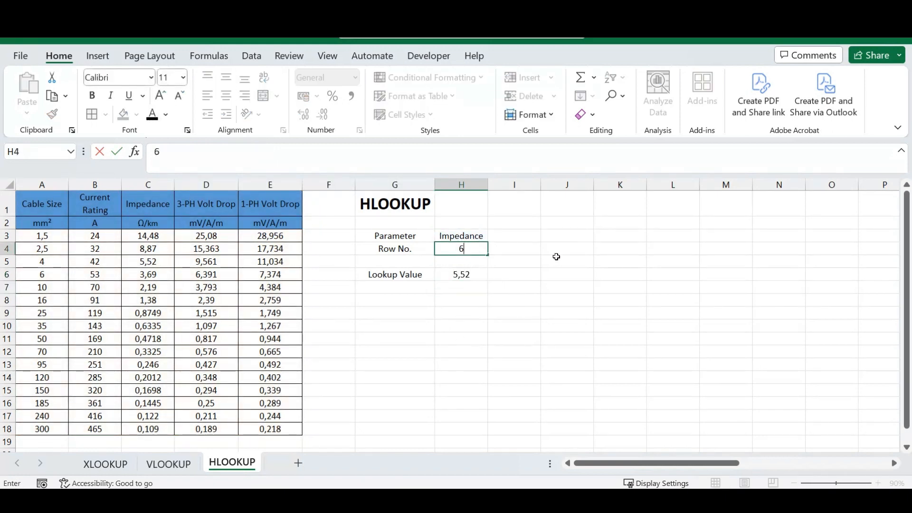
key(Return)
click(466, 249)
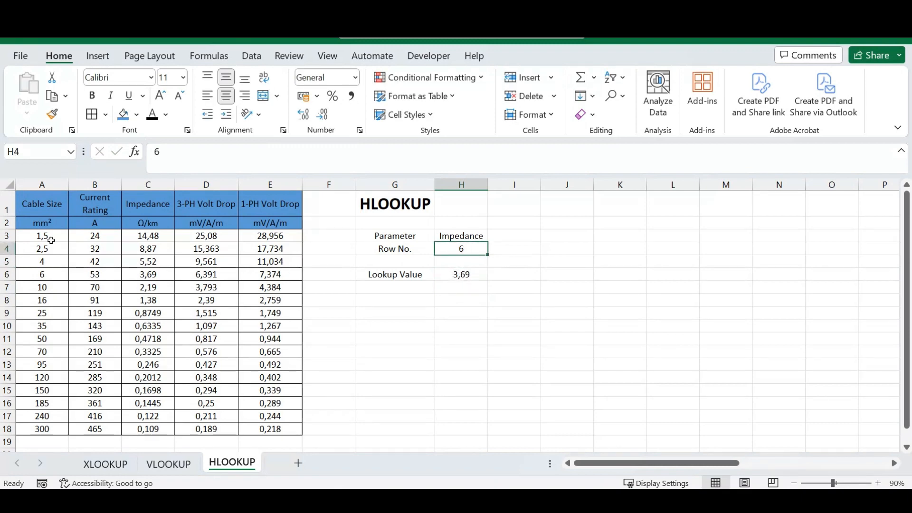
click(5, 275)
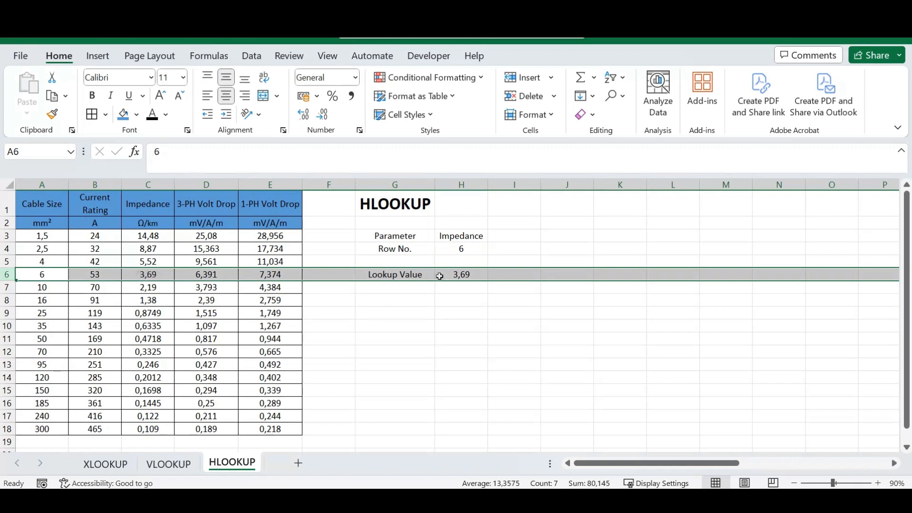
click(490, 302)
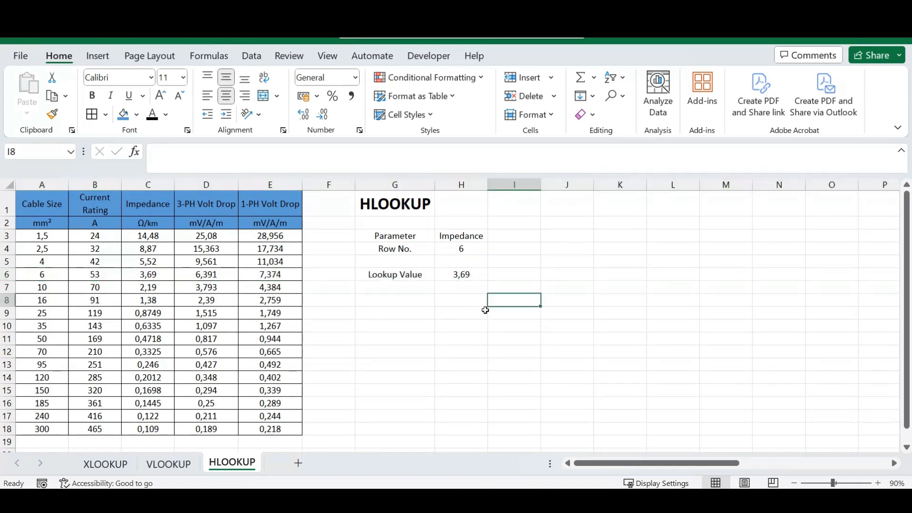
Set the parameter in H3 to Cable Size and the row number in H4 to 5
click(462, 235)
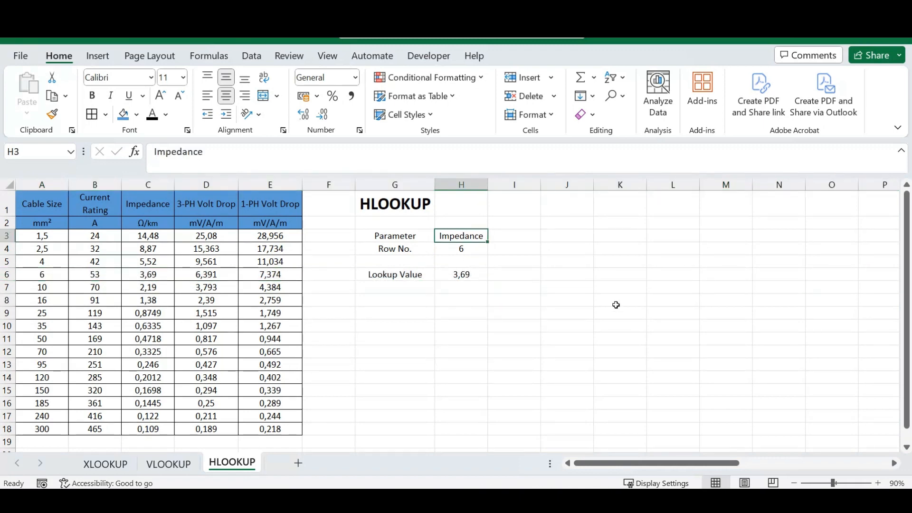
text(Cable Size)
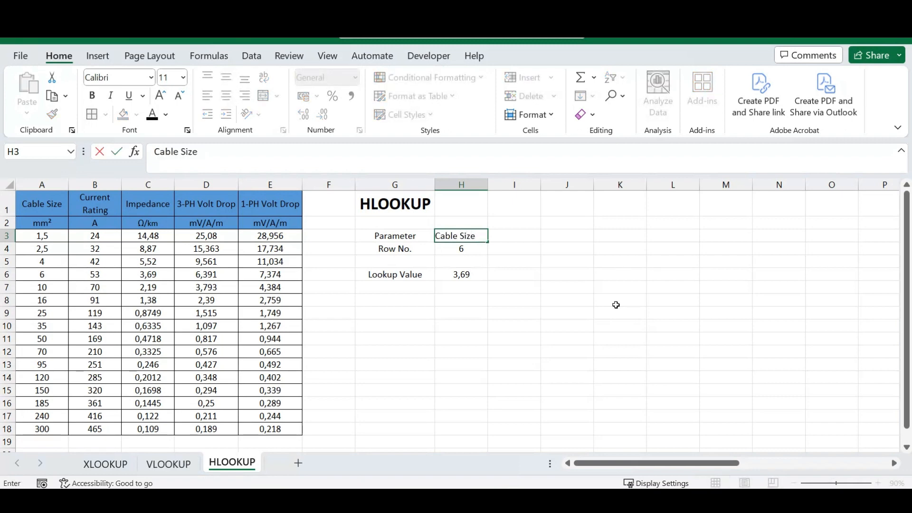
key(Return)
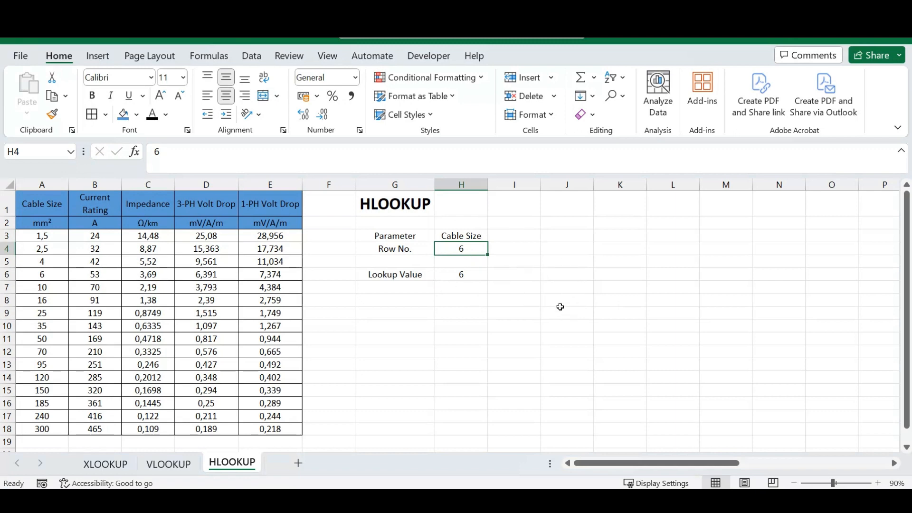
text(5)
key(Return)
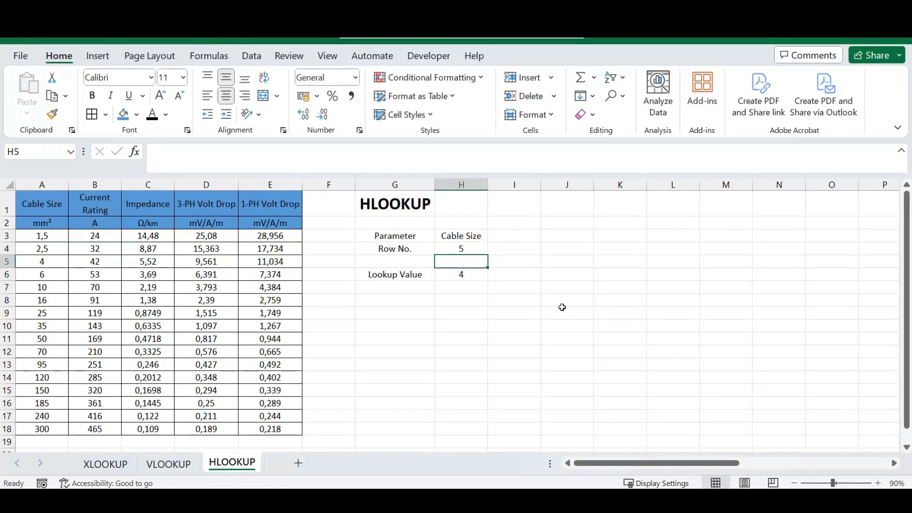